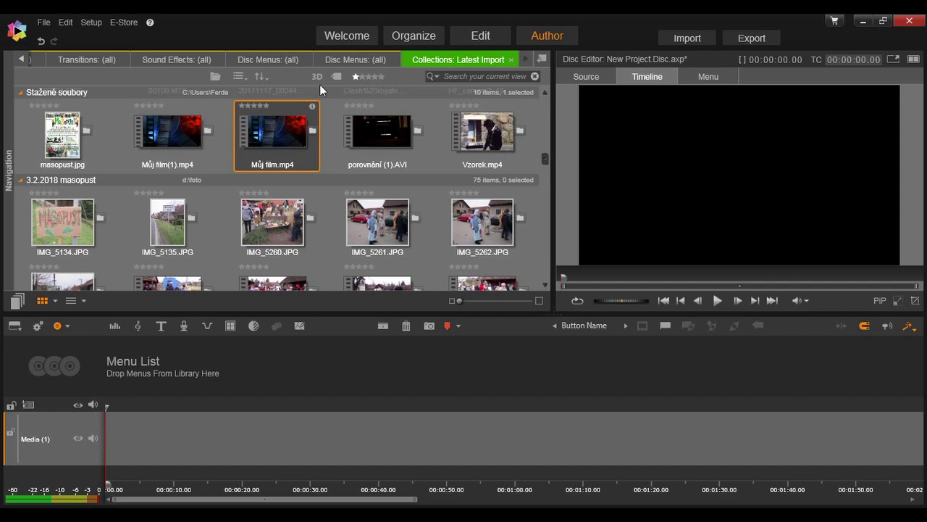
# Step: Place the 20150301_08045... pond clip from the video folder of the Latest Import collection at the start of the Media (1) track
pyautogui.scroll(3, 362, 232)
pyautogui.scroll(3, 382, 250)
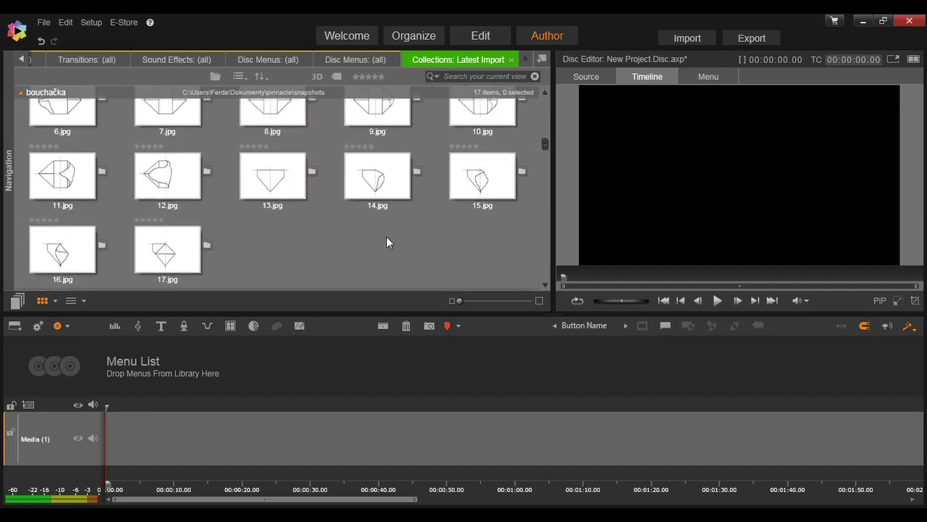
pyautogui.scroll(-8, 384, 245)
pyautogui.scroll(2, 391, 223)
pyautogui.scroll(10, 397, 221)
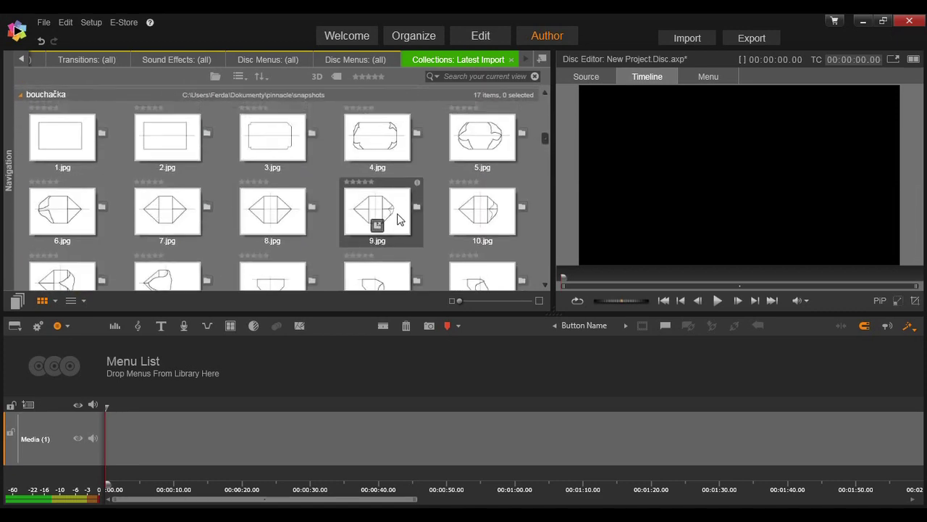
pyautogui.rightClick(412, 216)
pyautogui.scroll(5, 412, 213)
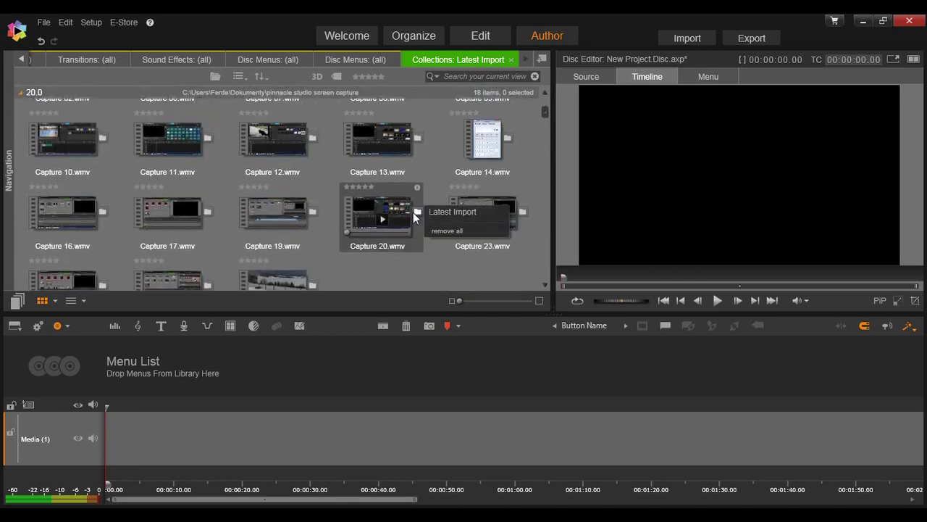
pyautogui.scroll(-8, 290, 149)
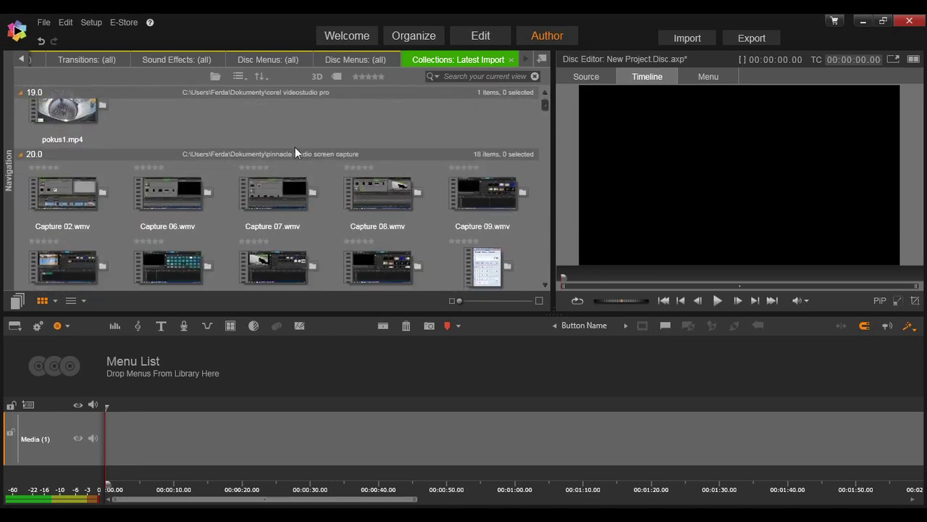
pyautogui.rightClick(321, 145)
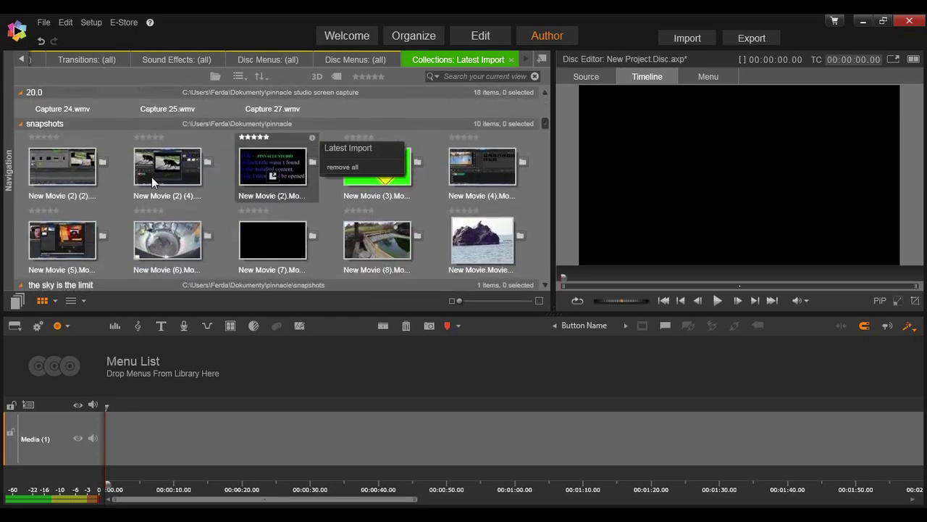
pyautogui.scroll(-5, 324, 149)
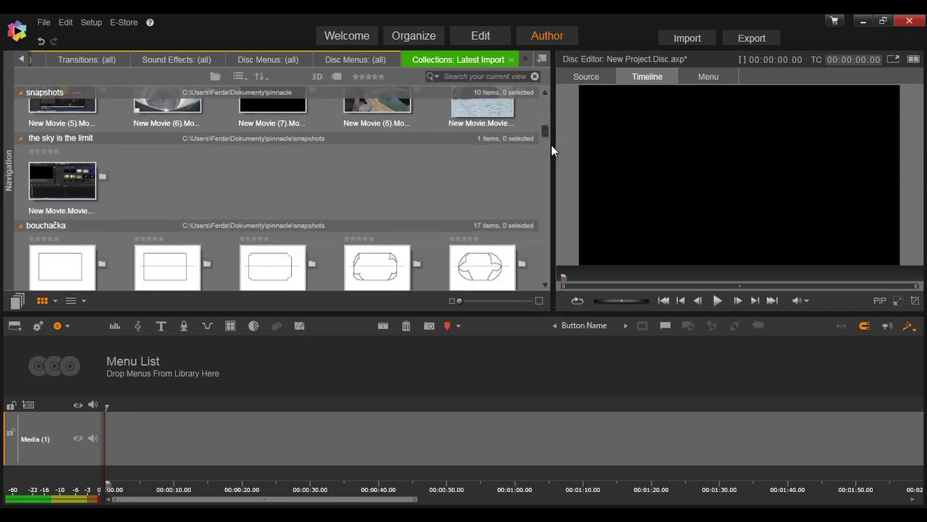
pyautogui.moveTo(548, 137); pyautogui.dragTo(547, 268)
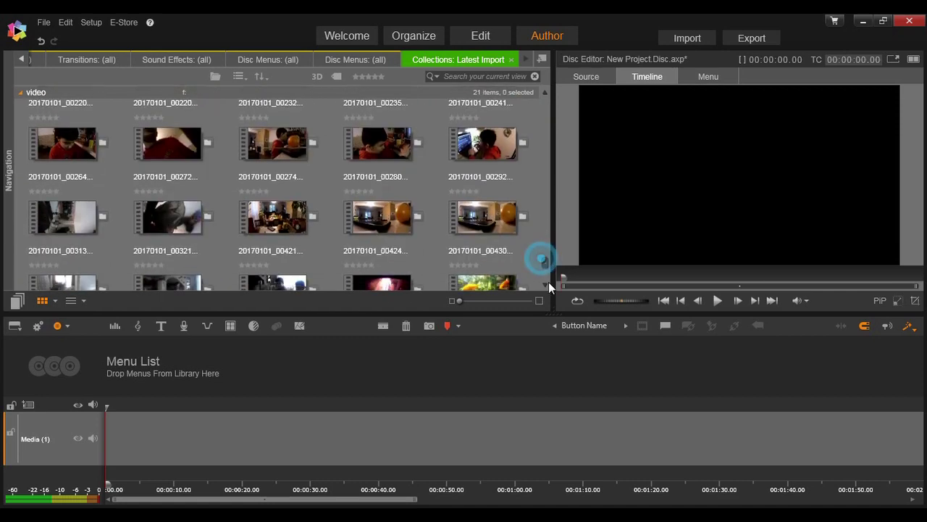
pyautogui.moveTo(544, 267); pyautogui.dragTo(542, 236)
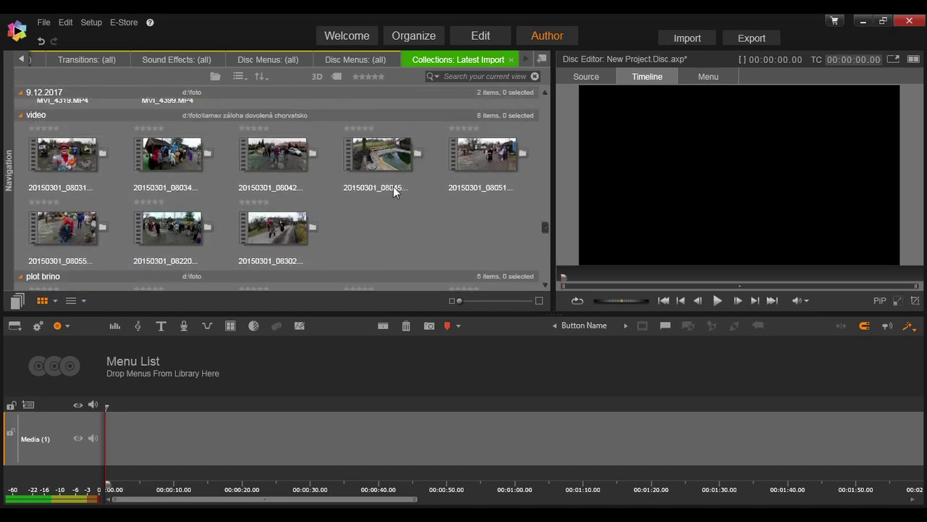
pyautogui.moveTo(369, 150); pyautogui.dragTo(145, 438)
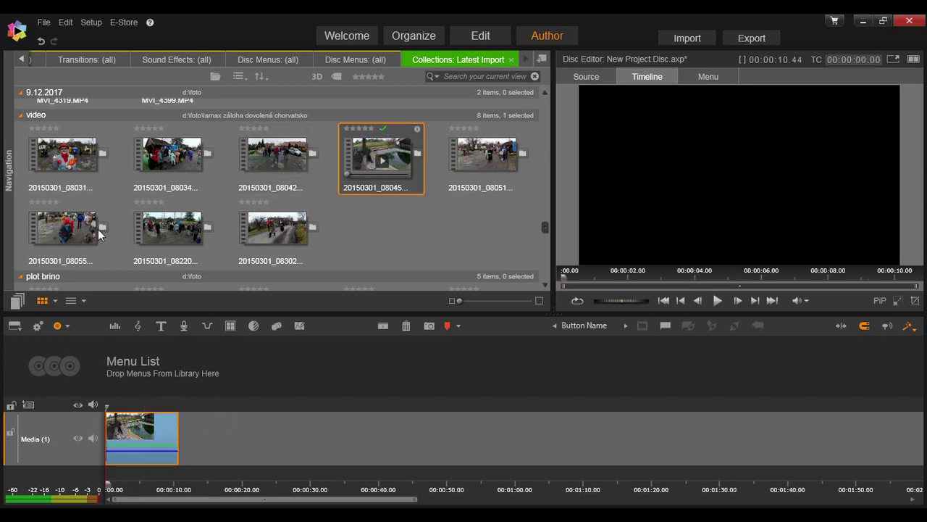
# Step: Browse the Disc Menus content and add the Performing Kids - Dance Recital Main menu to the Menu List
pyautogui.click(10, 239)
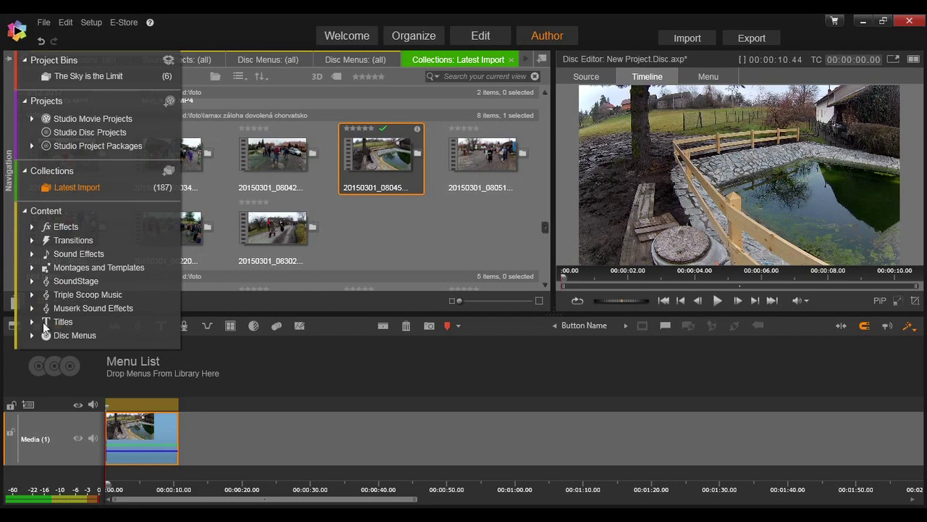
pyautogui.click(59, 335)
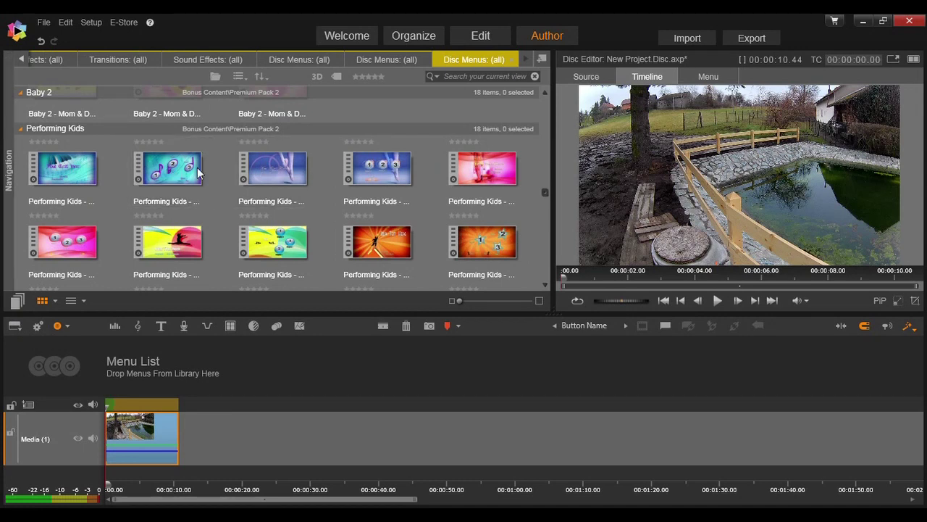
pyautogui.click(285, 174)
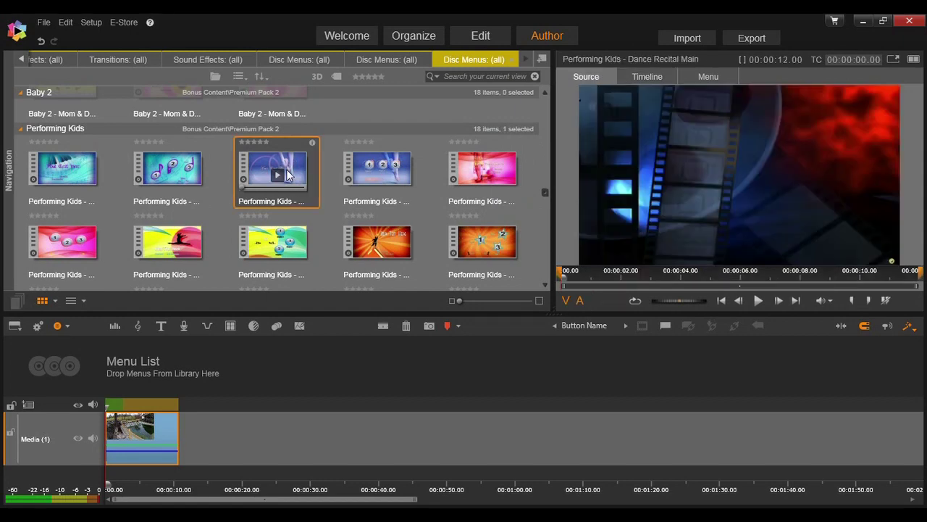
pyautogui.moveTo(257, 230); pyautogui.dragTo(169, 371)
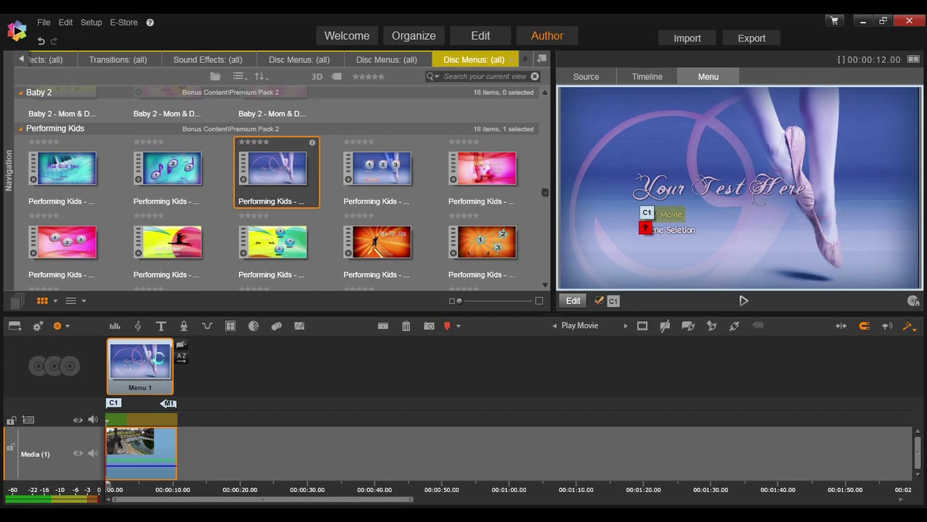
# Step: Open Menu 1 for editing and remove its ballet dancer background
pyautogui.doubleClick(159, 358)
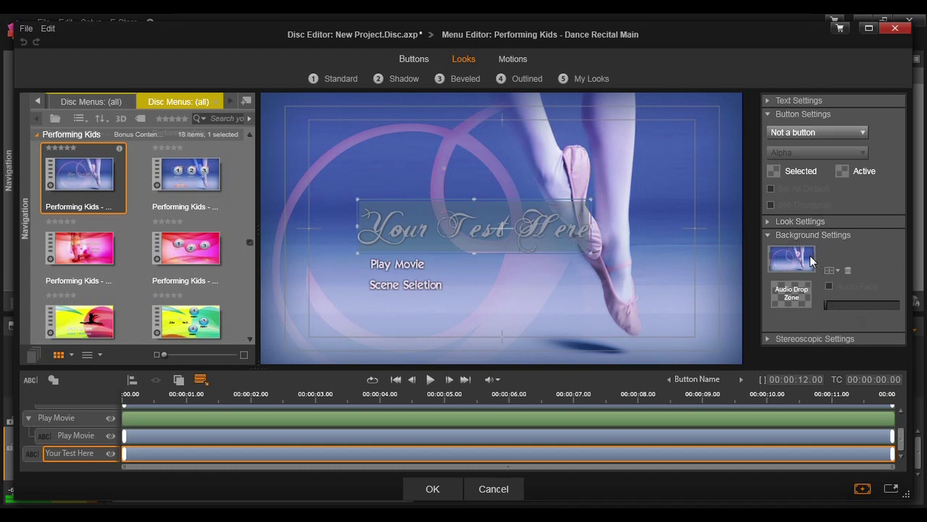
pyautogui.click(847, 271)
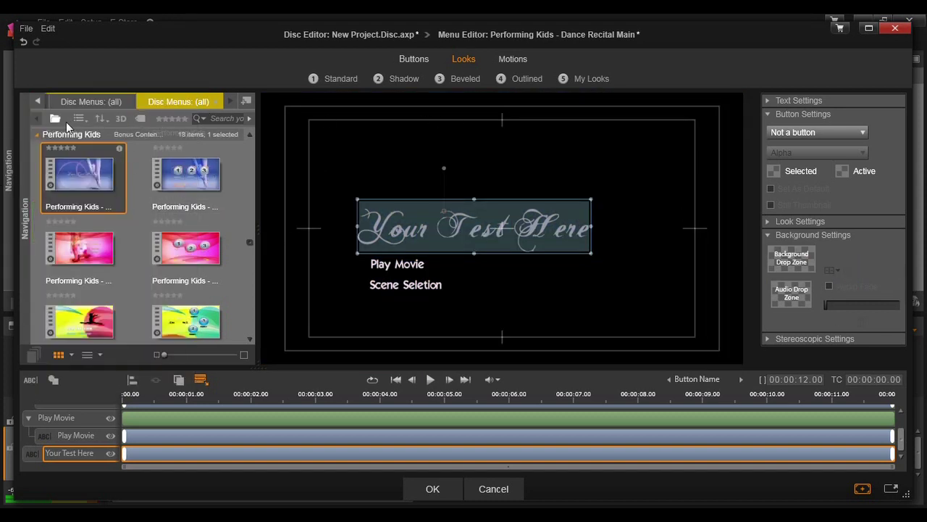
# Step: Browse the C: drive to the user's Stažené soubory folder and preview the Můj film(1) video
pyautogui.click(53, 118)
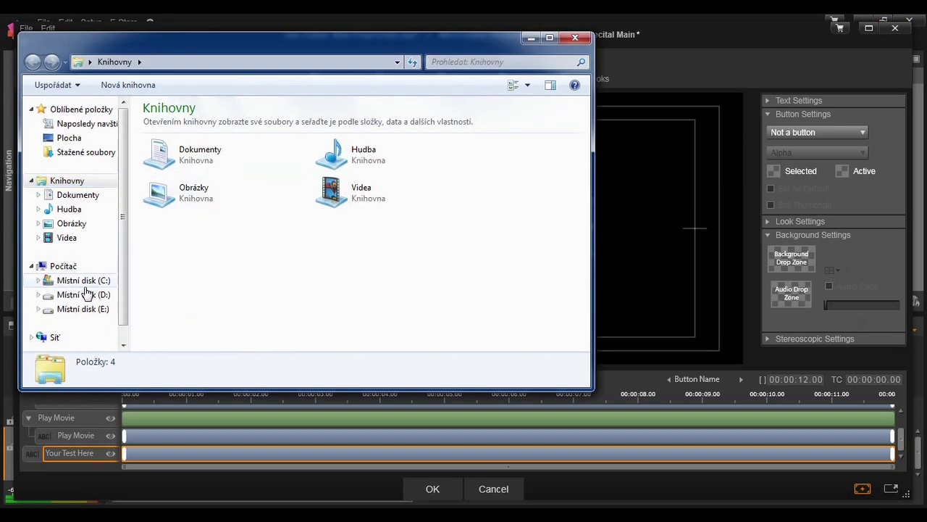
pyautogui.click(81, 282)
pyautogui.doubleClick(162, 210)
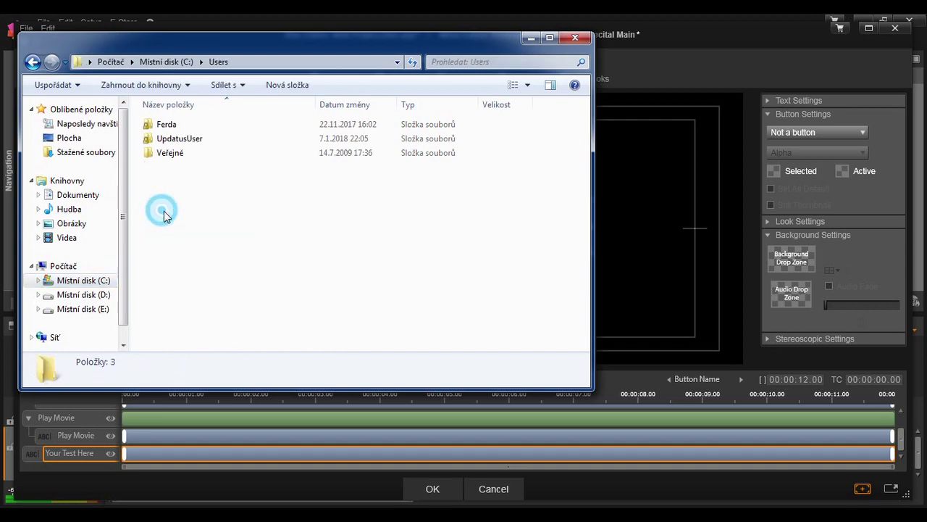
pyautogui.doubleClick(165, 124)
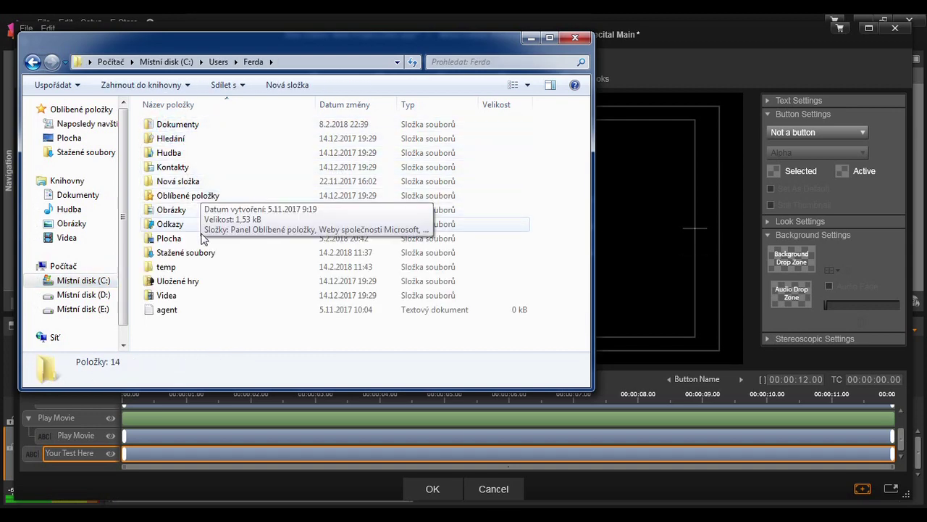
pyautogui.doubleClick(184, 253)
pyautogui.click(177, 127)
pyautogui.doubleClick(177, 126)
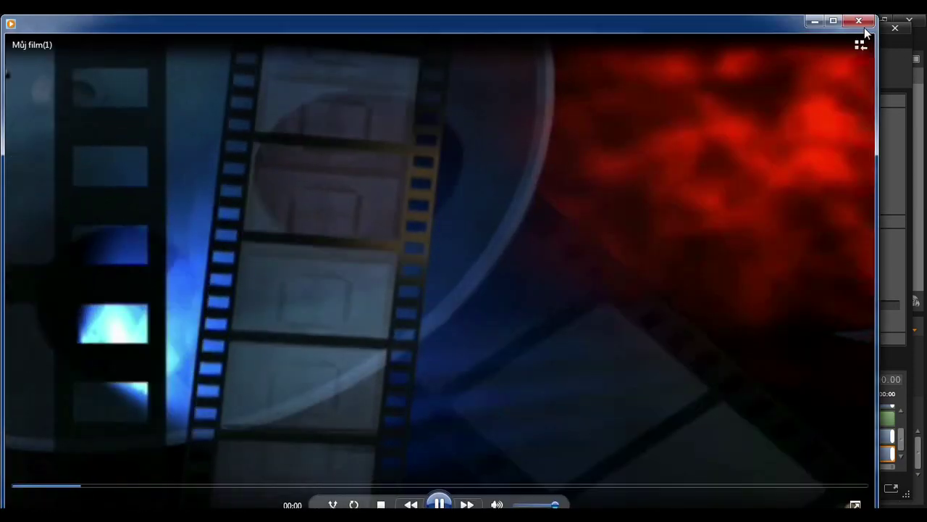
pyautogui.click(863, 23)
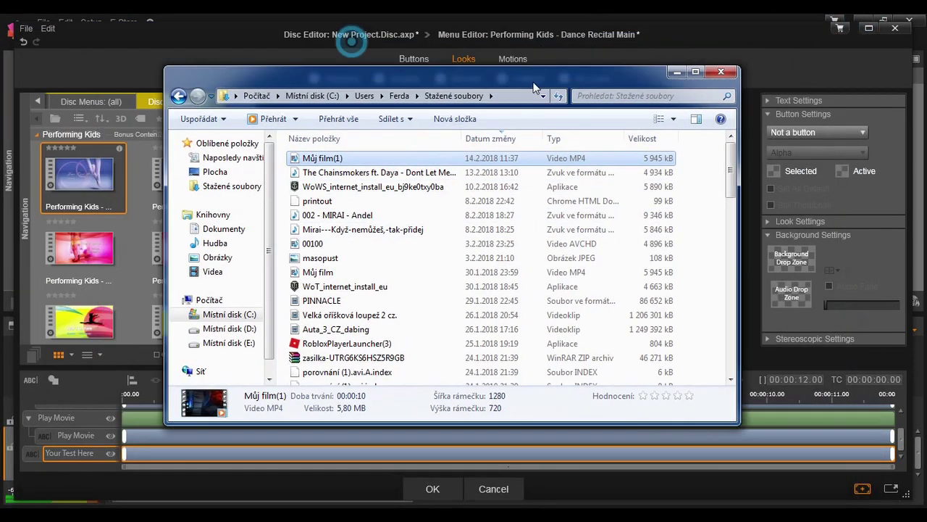
# Step: Add the Můj film(1) video from the folder window to the library and close the folder window
pyautogui.moveTo(533, 85); pyautogui.dragTo(675, 104)
pyautogui.moveTo(242, 205); pyautogui.dragTo(239, 206)
pyautogui.click(820, 90)
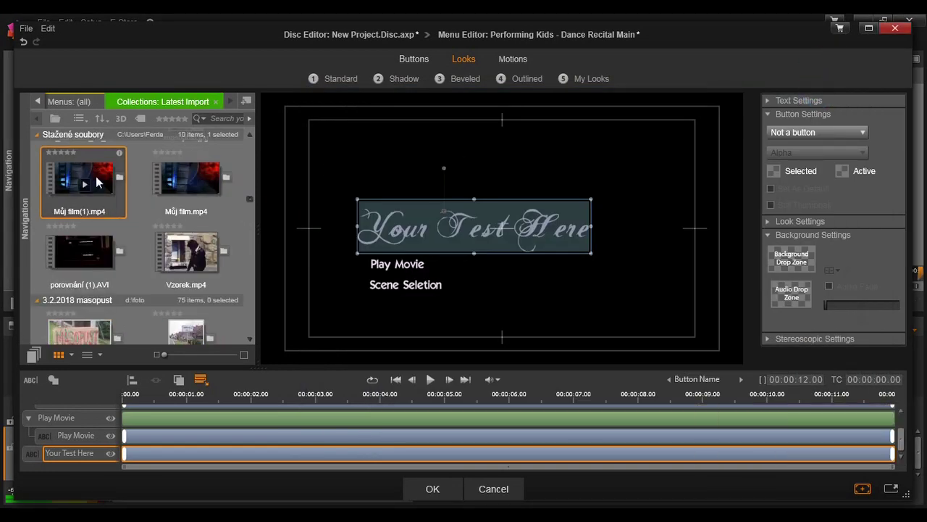
pyautogui.moveTo(96, 184); pyautogui.dragTo(717, 254)
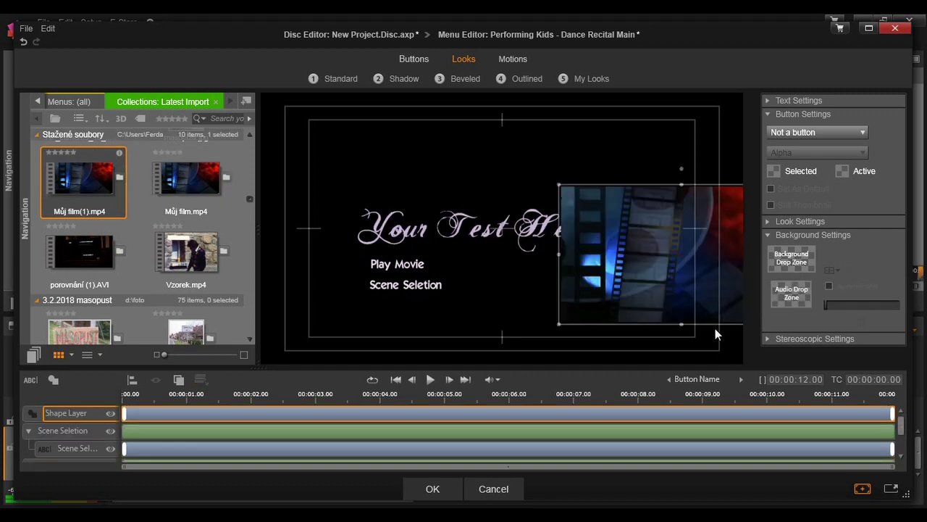
pyautogui.moveTo(624, 234); pyautogui.dragTo(441, 223)
pyautogui.press('Delete')
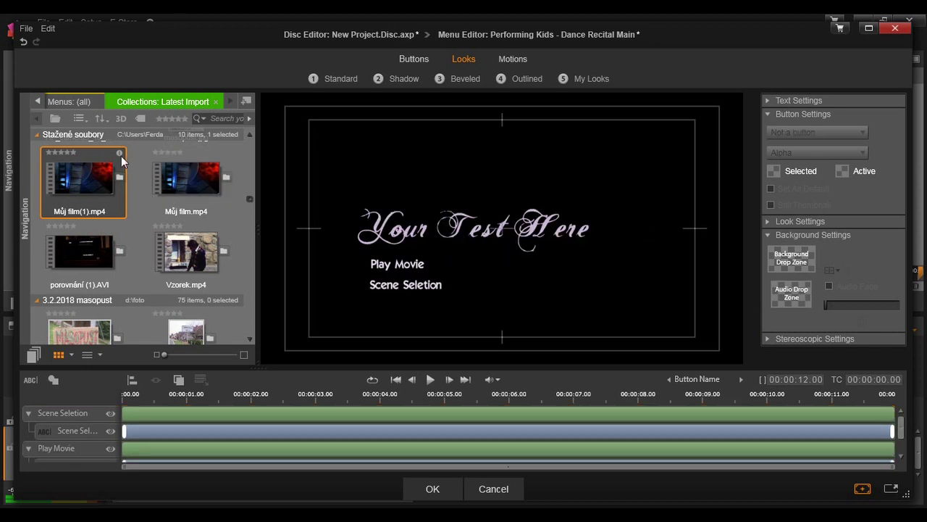
# Step: Set Můj film(1).mp4 as the menu's background video
pyautogui.moveTo(103, 174); pyautogui.dragTo(816, 259)
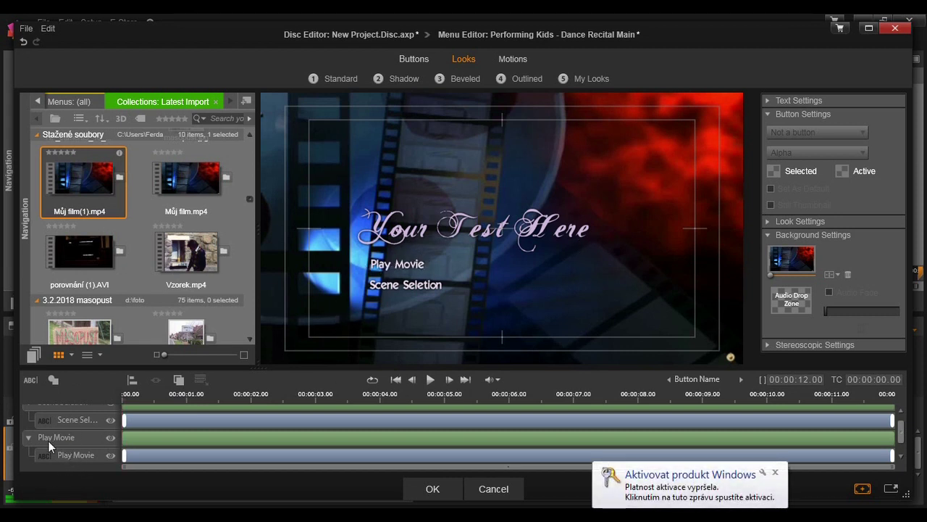
# Step: Replace the text of the Play Movie button with "Spustit VIDEO"
pyautogui.click(71, 455)
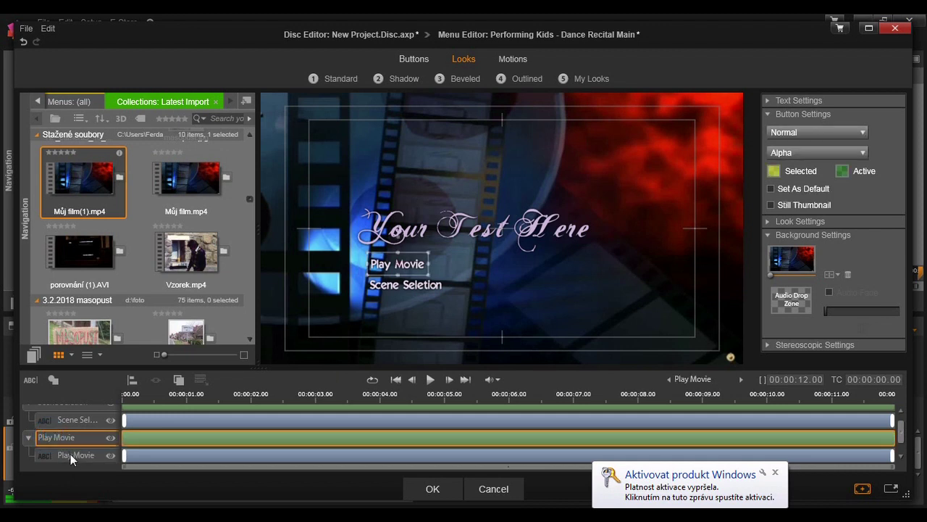
pyautogui.click(73, 456)
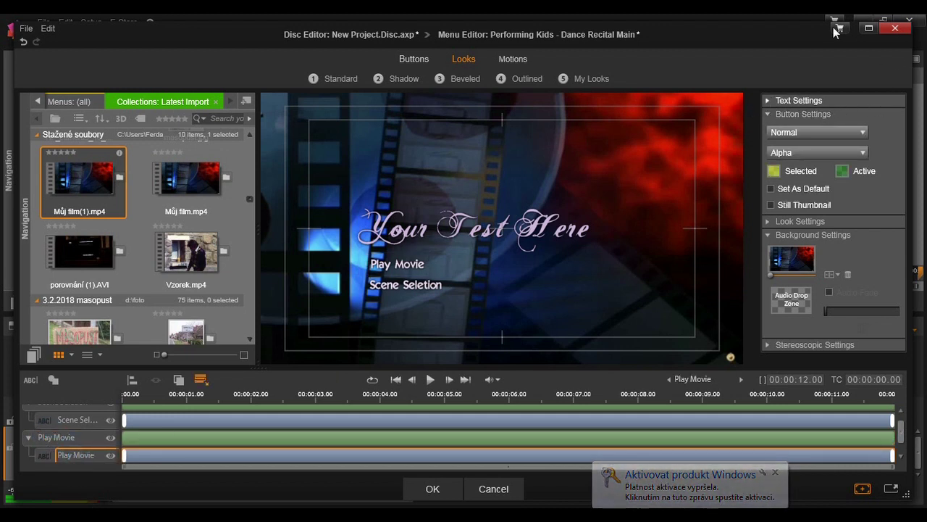
pyautogui.click(766, 100)
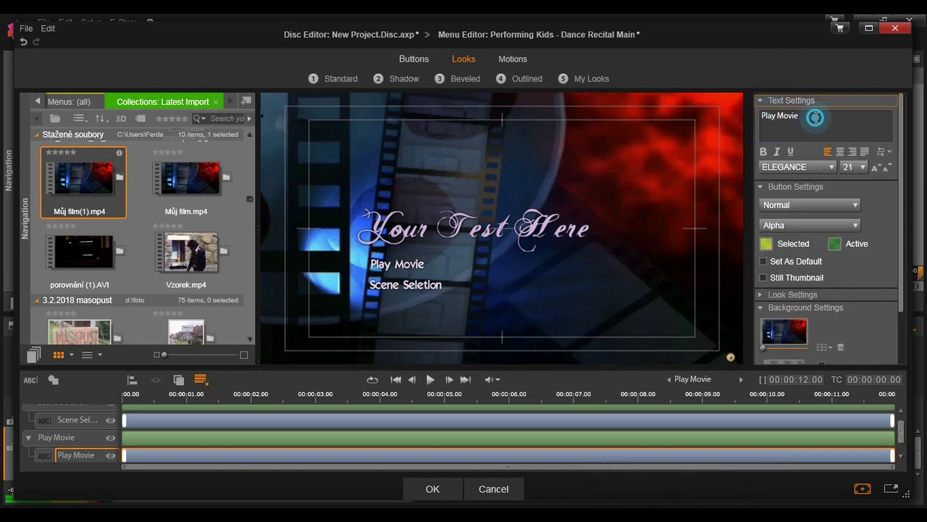
pyautogui.moveTo(804, 121); pyautogui.dragTo(753, 125)
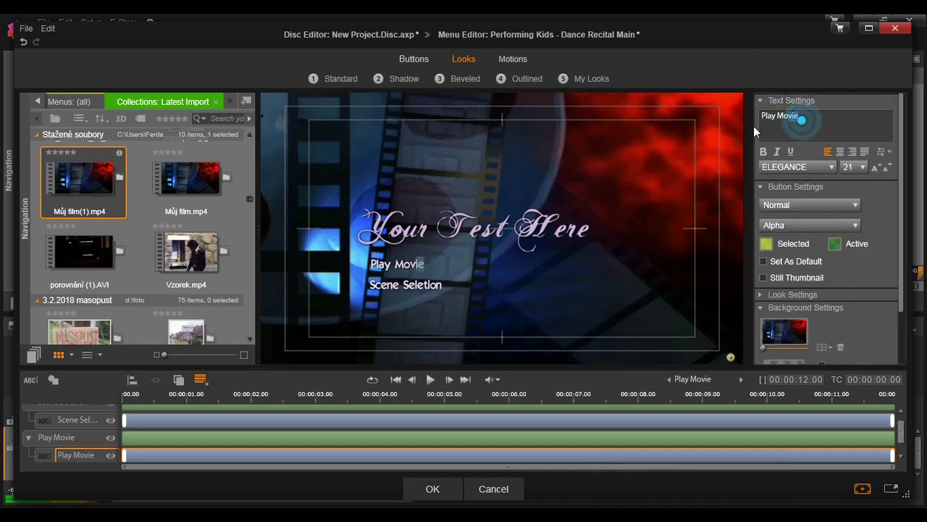
pyautogui.write('Spustit')
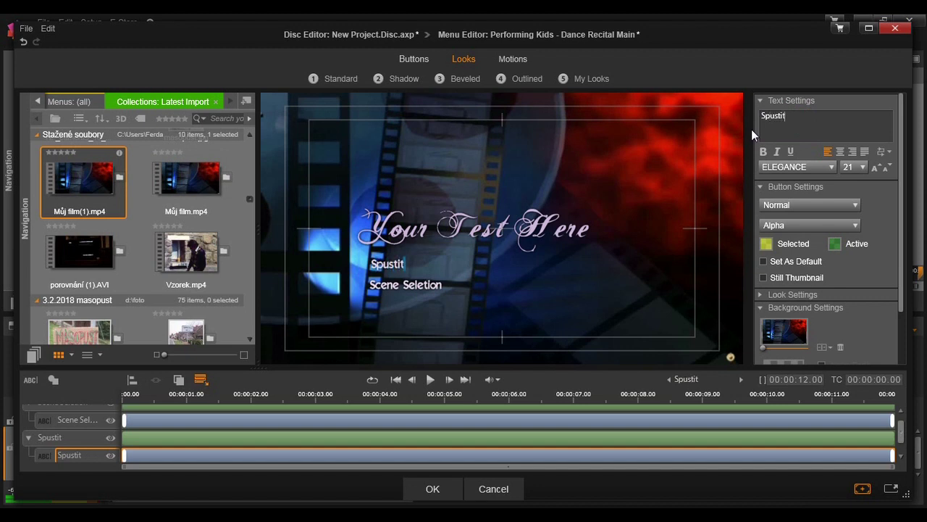
pyautogui.write(' VIDEO')
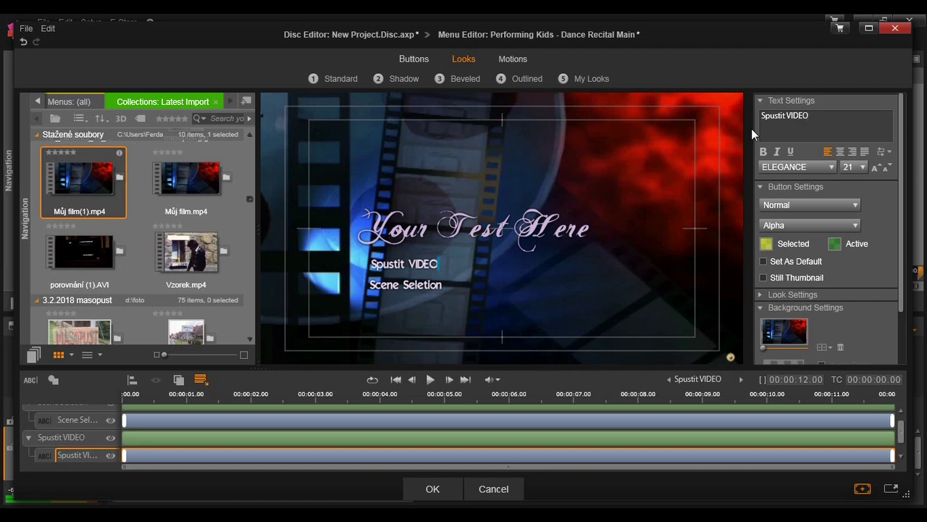
# Step: Set the font size of the whole Spustit VIDEO text to 26
pyautogui.tripleClick(824, 115)
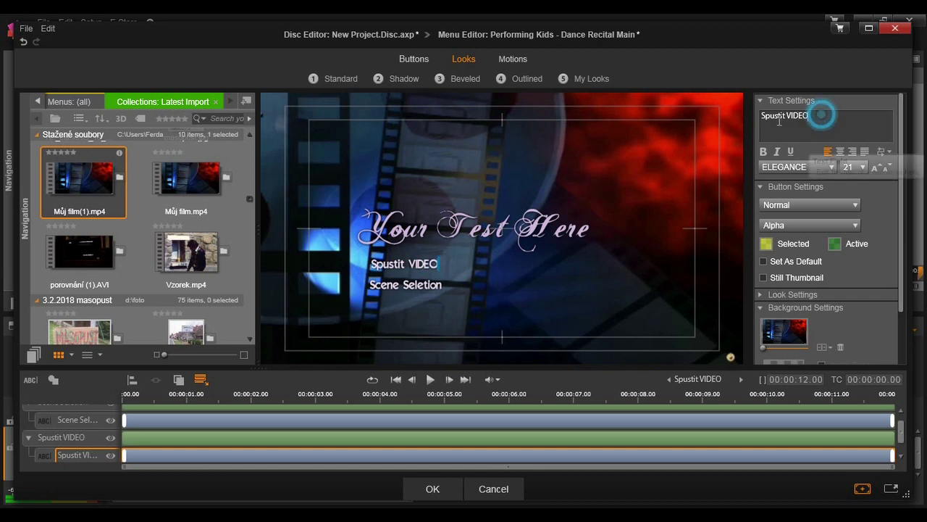
pyautogui.click(864, 167)
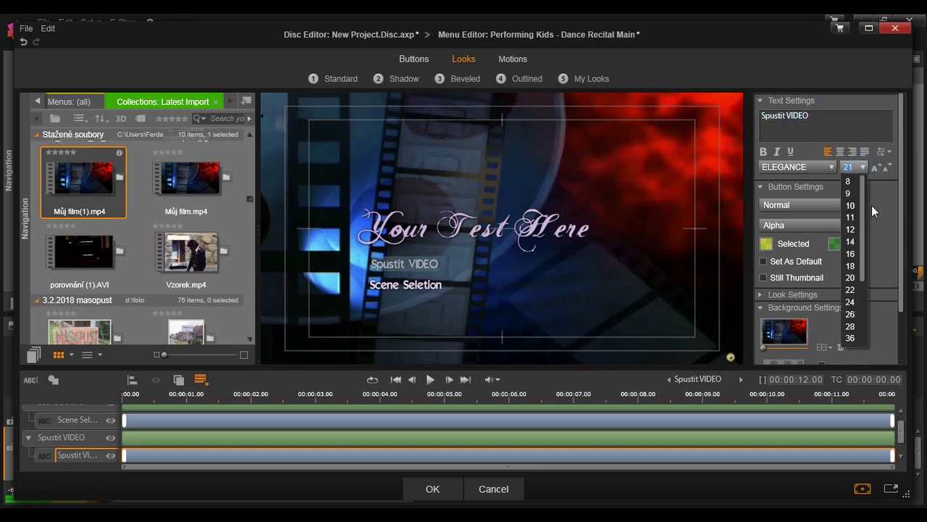
pyautogui.click(852, 318)
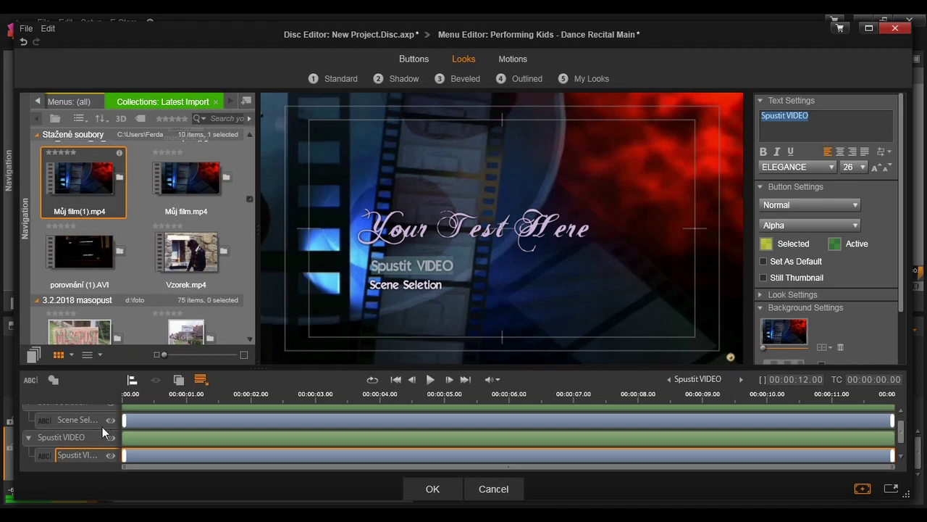
# Step: Move the Spustit VIDEO button slightly upward, closer to the menu title
pyautogui.click(76, 442)
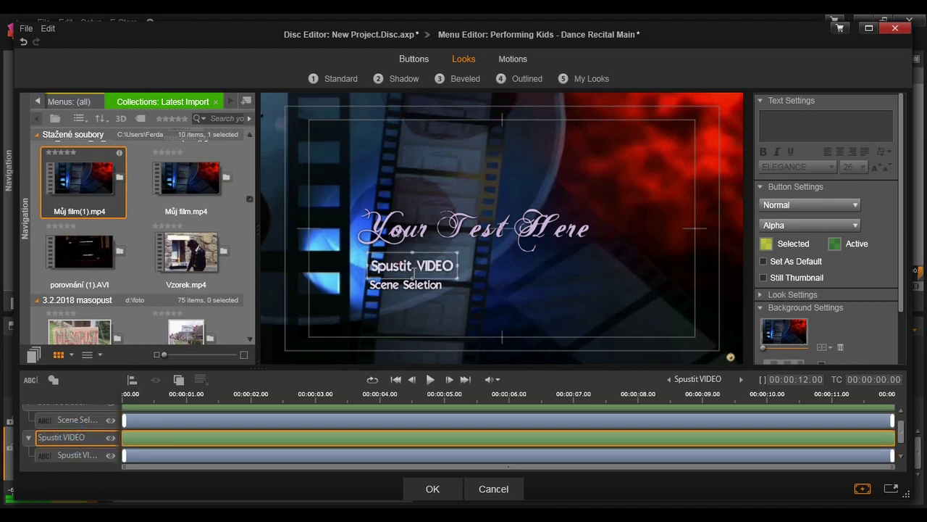
pyautogui.click(445, 278)
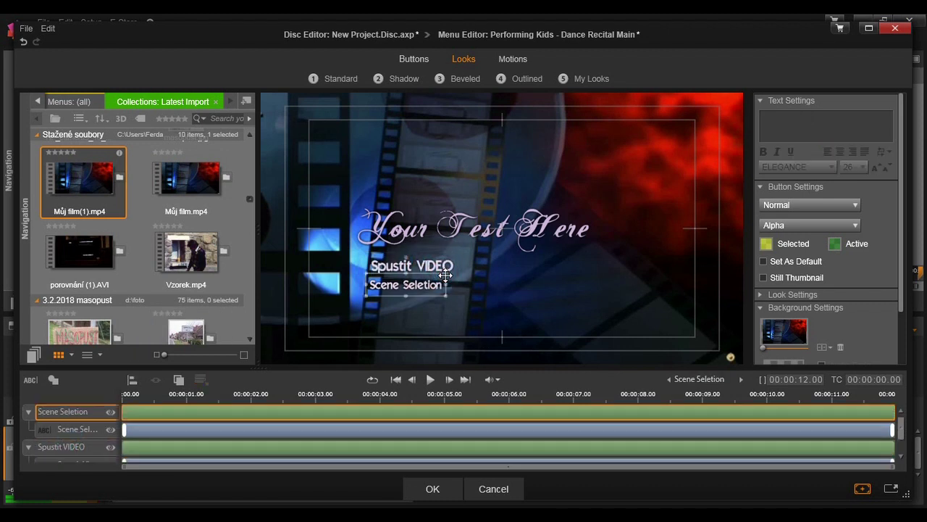
pyautogui.click(444, 267)
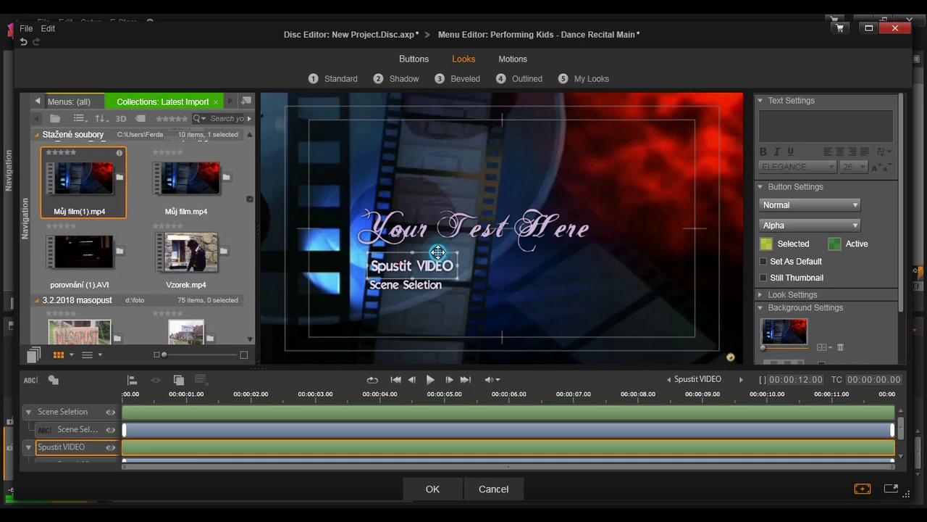
pyautogui.moveTo(439, 251); pyautogui.dragTo(435, 244)
# Step: Replace the text of the Scene Seletion button with "Výběr scén" and accept the menu changes
pyautogui.click(442, 297)
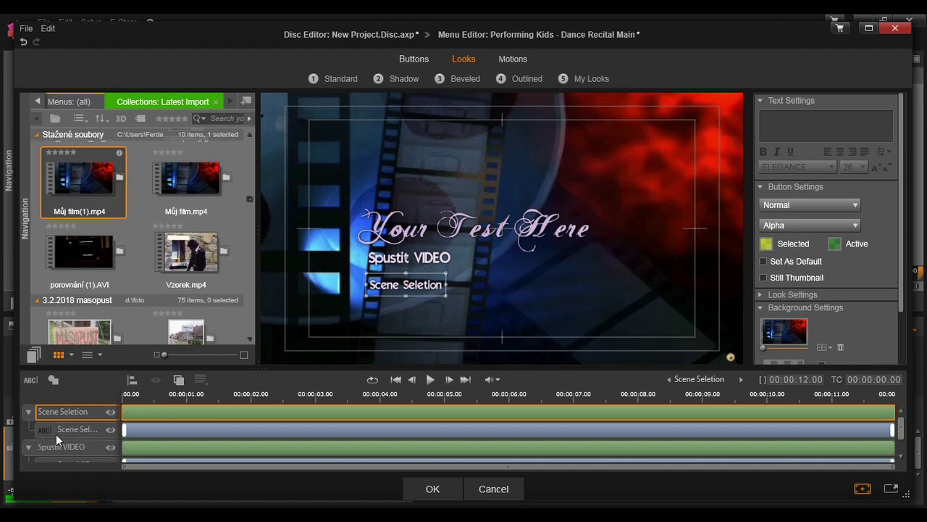
pyautogui.click(80, 432)
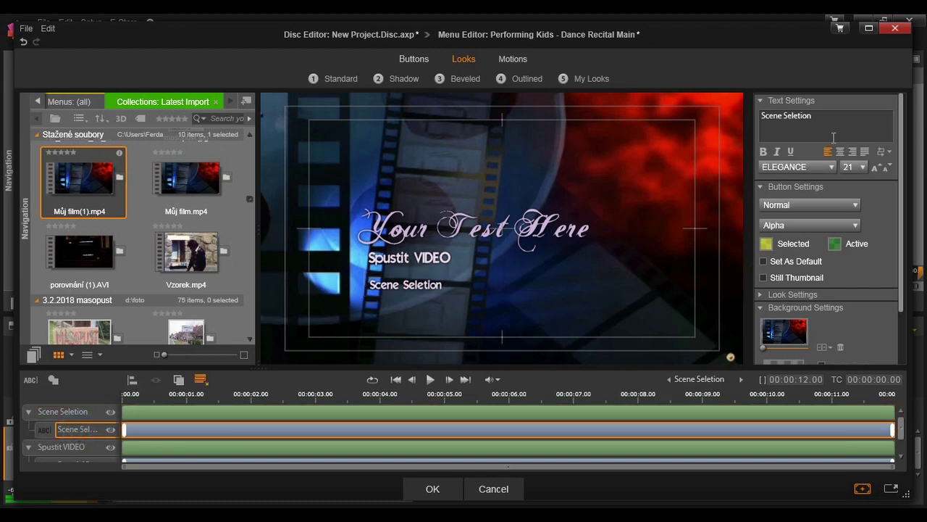
pyautogui.click(821, 118)
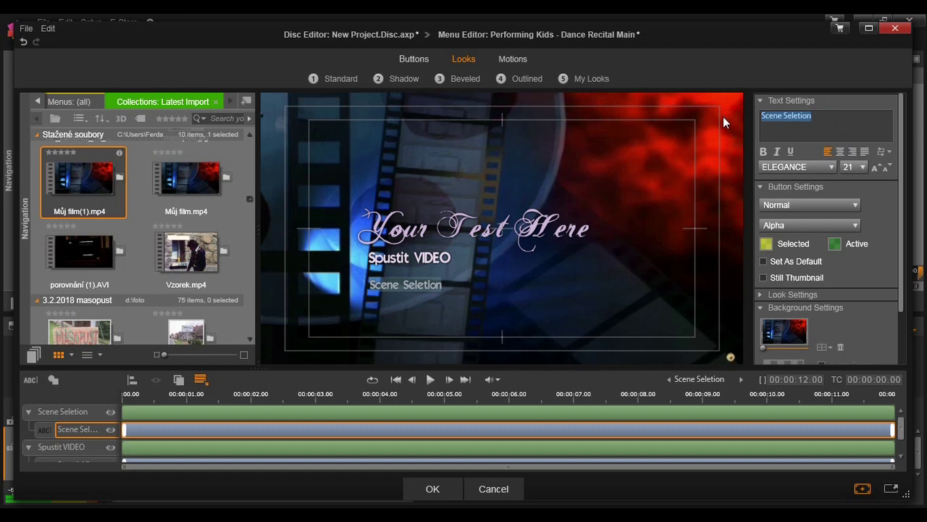
pyautogui.write('Výb')
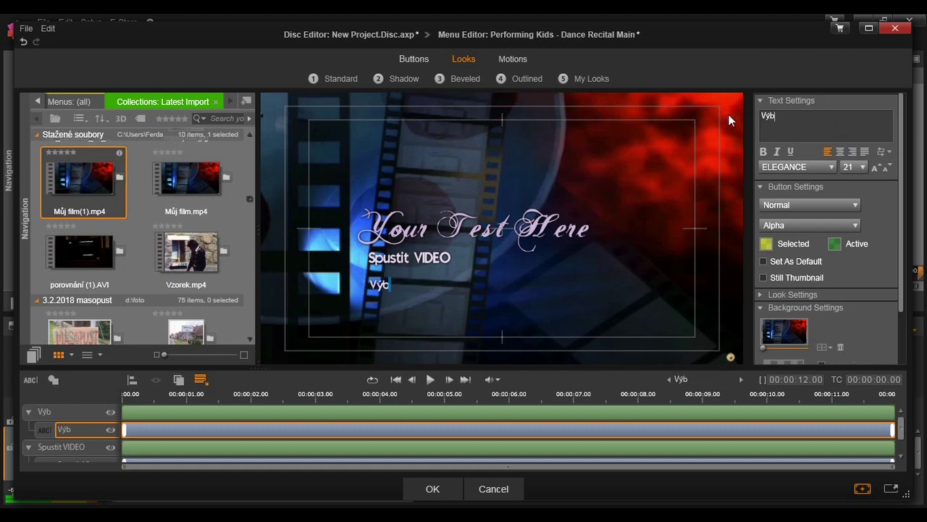
pyautogui.write('ěr scén')
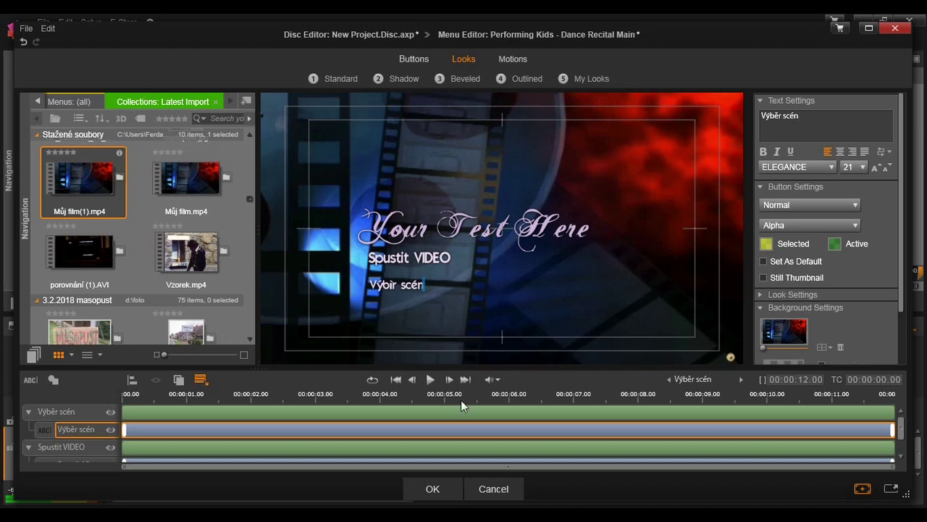
pyautogui.click(432, 488)
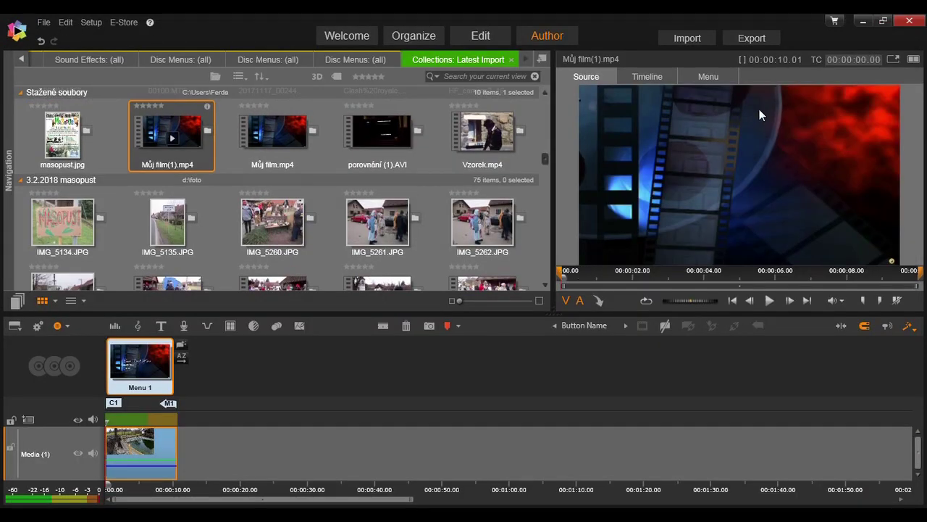
# Step: Play Menu 1 in the disc preview to check the edited menu, then close the preview
pyautogui.click(153, 364)
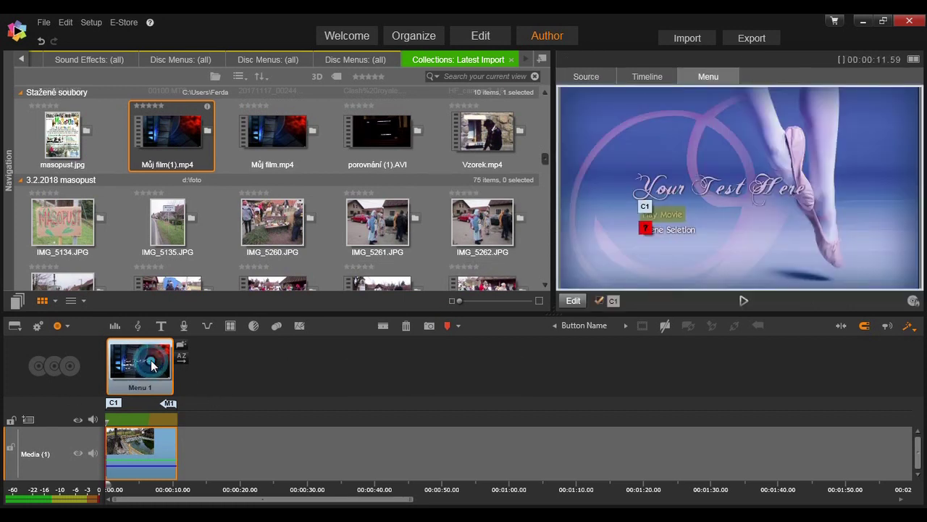
pyautogui.click(744, 300)
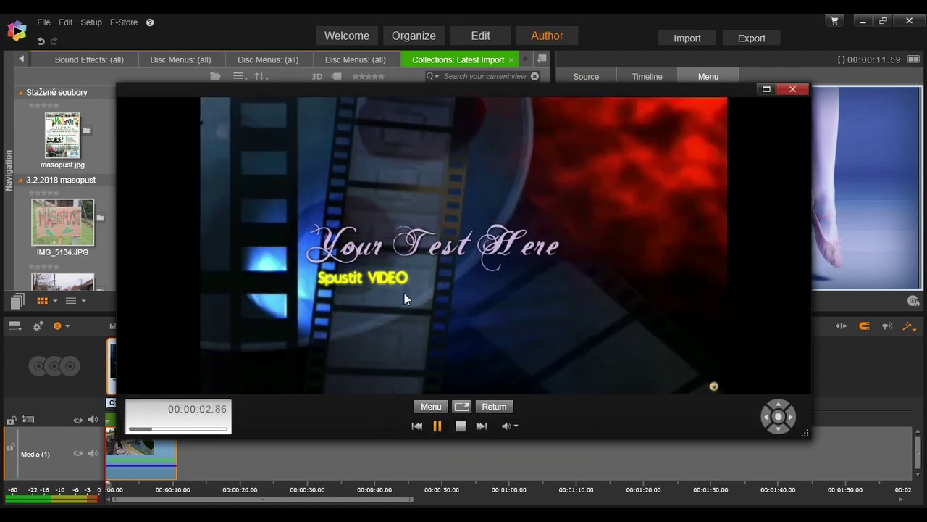
pyautogui.click(794, 90)
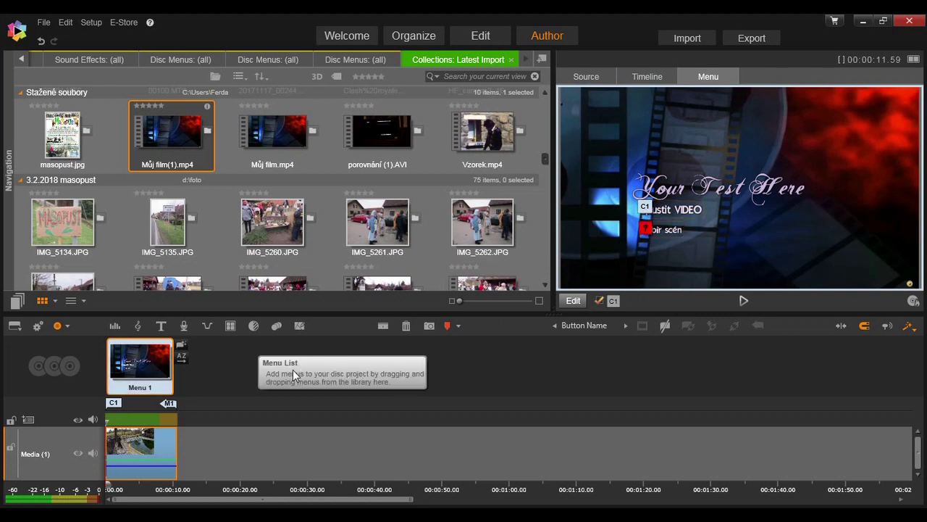
# Step: Add the Medley - Road Trip chapter submenu from the Disc Menus library after Menu 1 and select it
pyautogui.moveTo(10, 257)
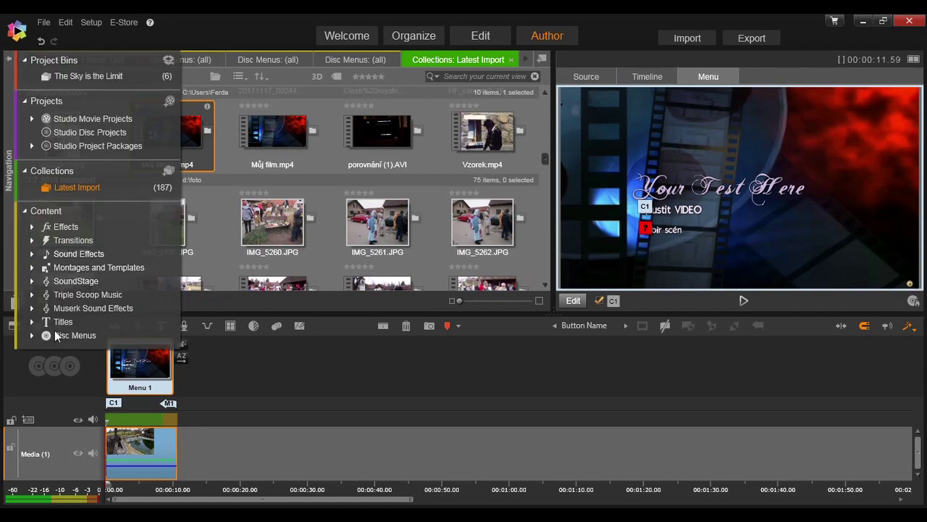
pyautogui.click(63, 336)
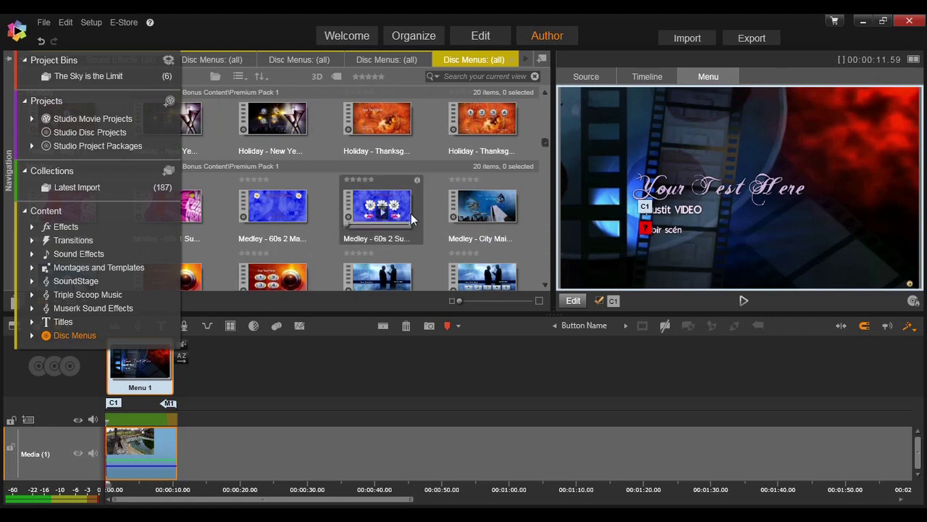
pyautogui.scroll(-5, 409, 243)
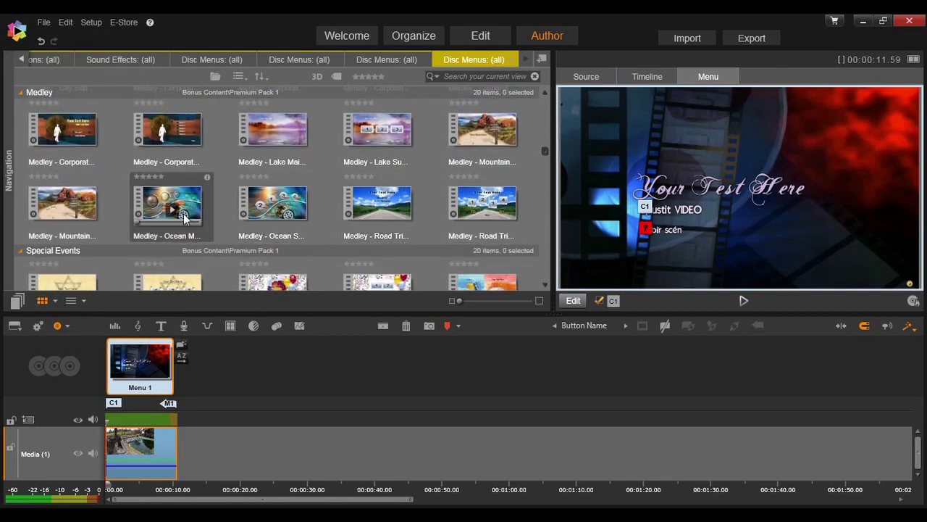
pyautogui.moveTo(509, 205); pyautogui.dragTo(223, 367)
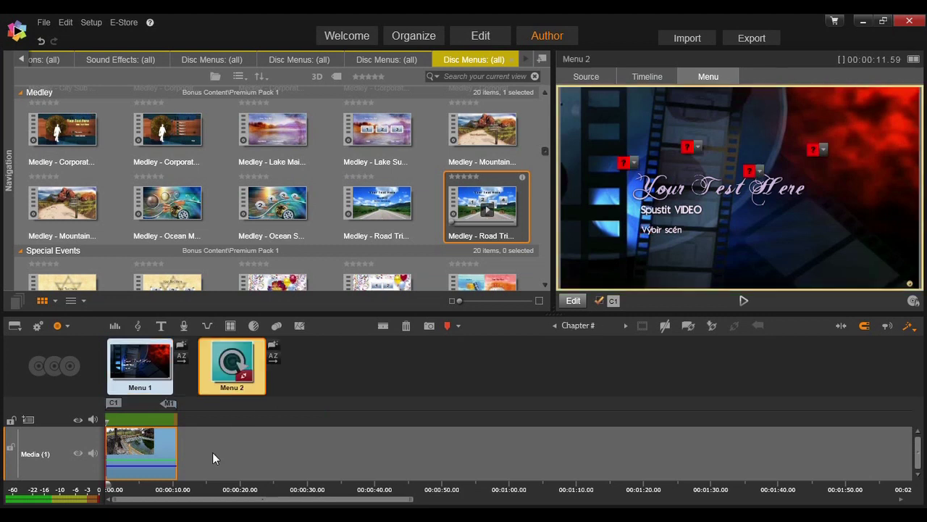
pyautogui.click(224, 356)
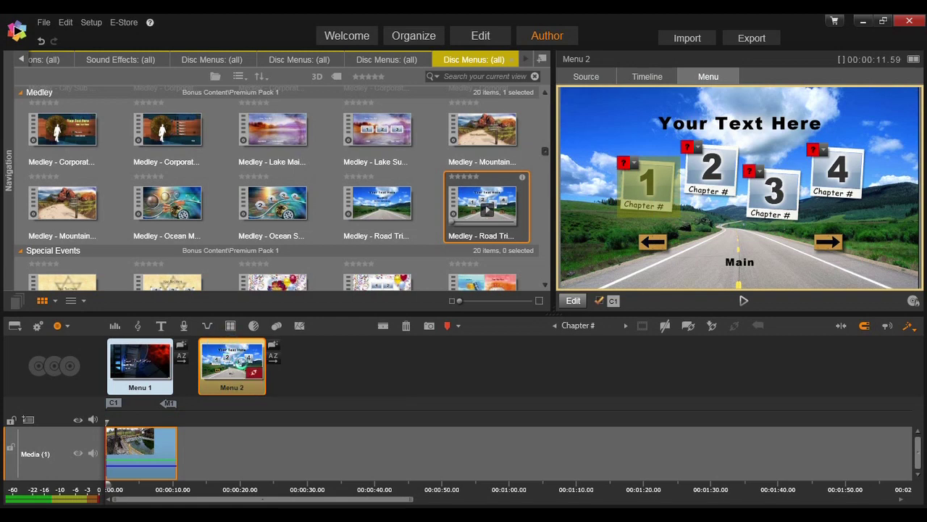
# Step: Open Menu 2 in the menu editor and remove its road background image
pyautogui.doubleClick(241, 366)
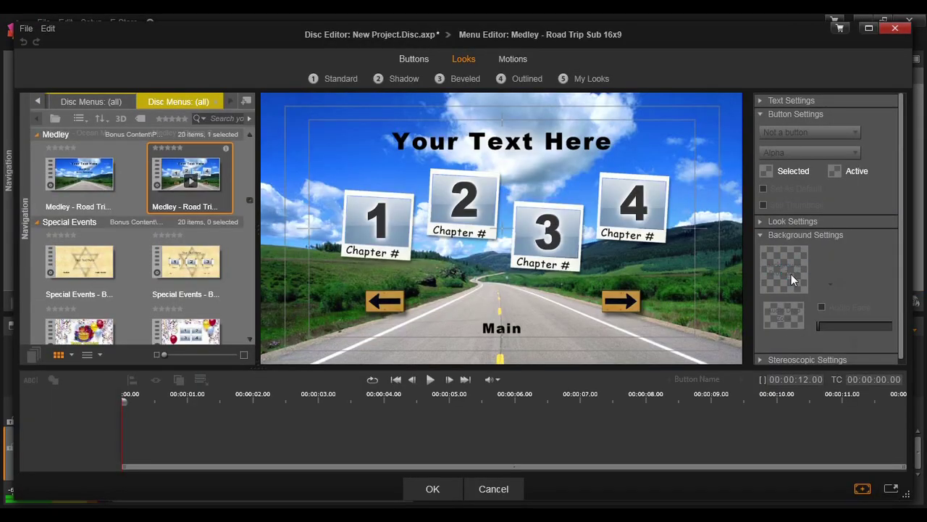
pyautogui.click(806, 264)
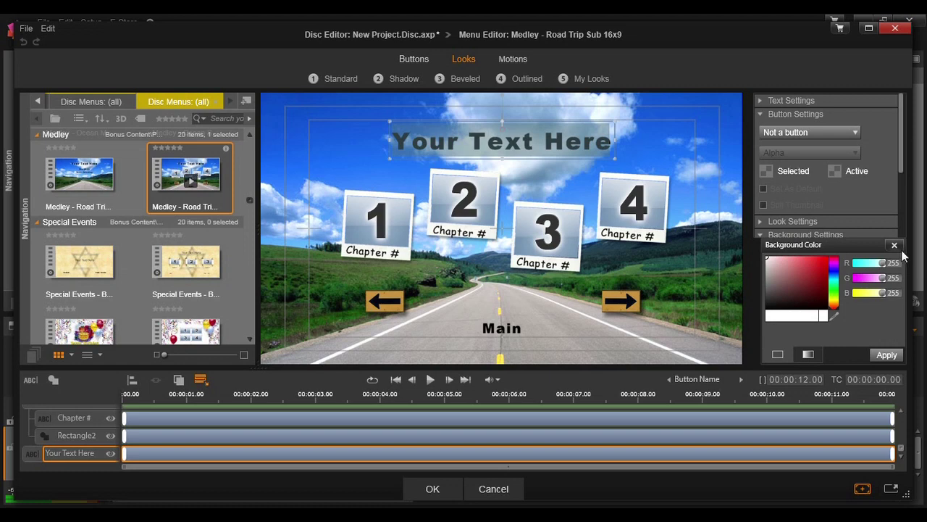
pyautogui.click(894, 245)
pyautogui.click(848, 269)
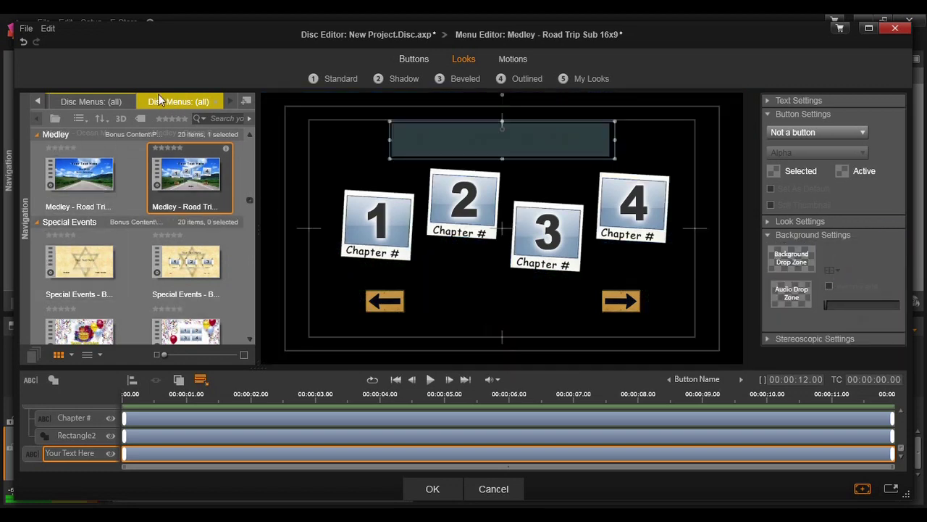
# Step: Show The Sky is the Limit project bin in the menu editor's library
pyautogui.click(101, 102)
pyautogui.click(37, 102)
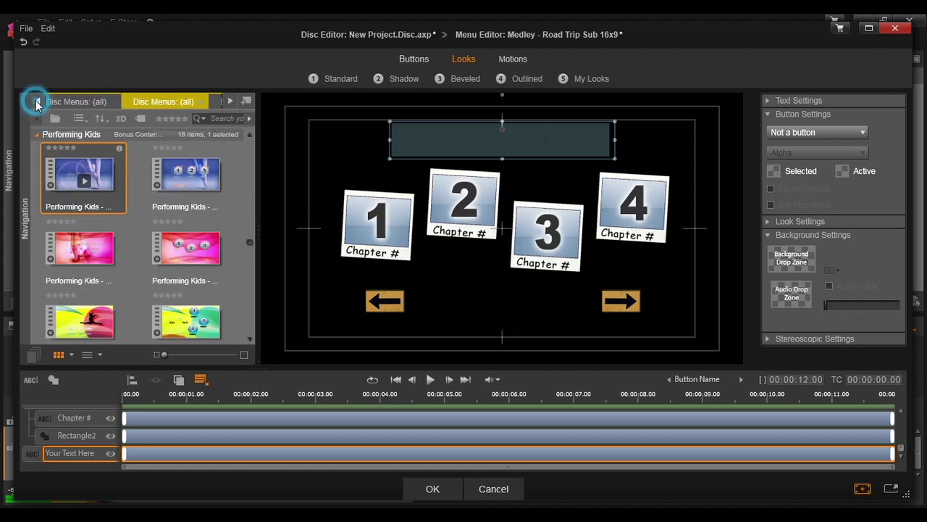
pyautogui.click(36, 102)
pyautogui.click(36, 102)
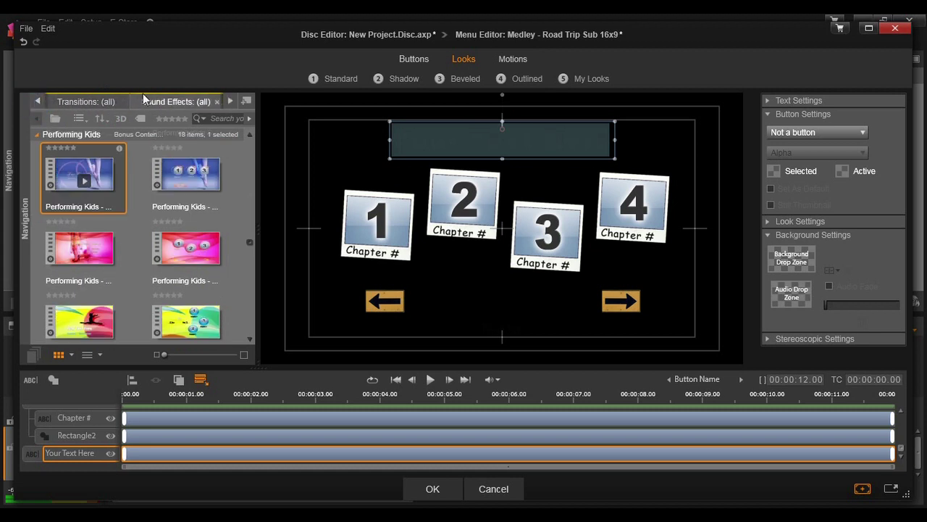
pyautogui.click(60, 104)
pyautogui.click(36, 102)
pyautogui.click(35, 101)
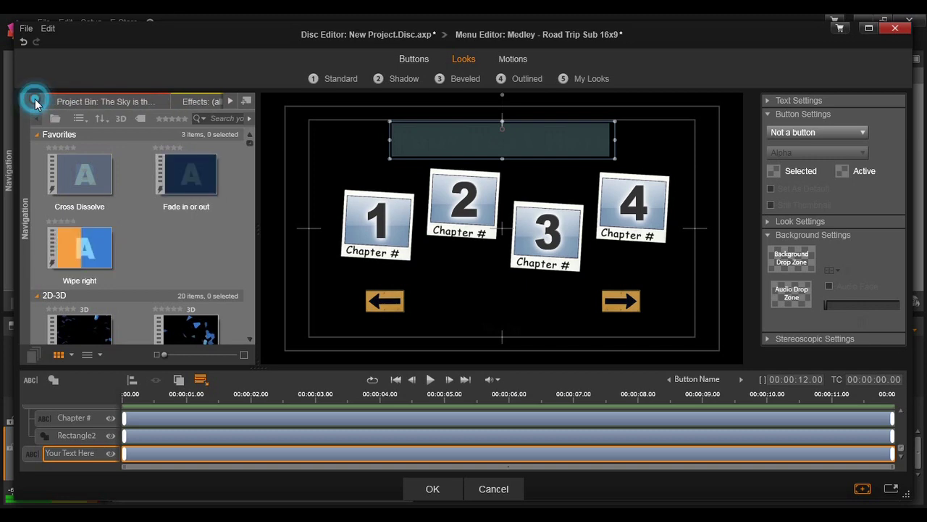
pyautogui.click(129, 102)
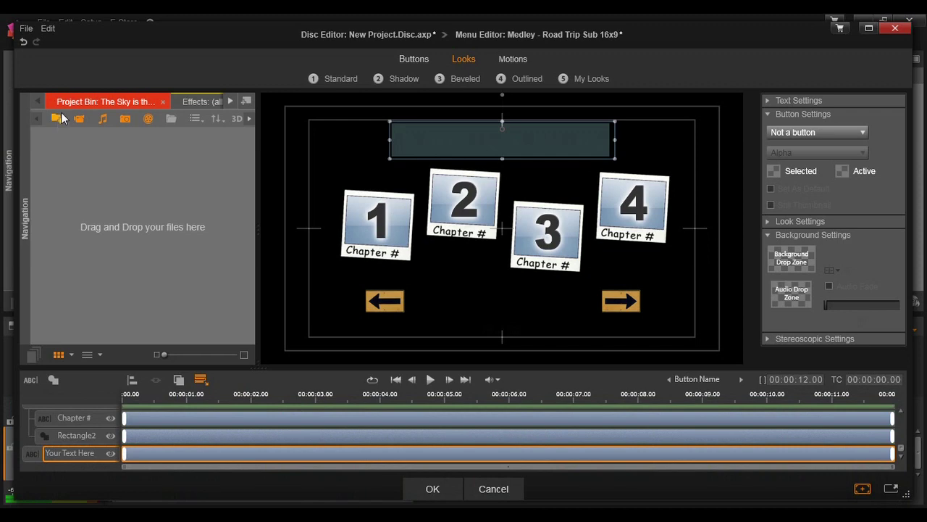
# Step: Add the Můj film(1) video from the Stažené soubory folder to the project bin and close the import dialog
pyautogui.click(57, 121)
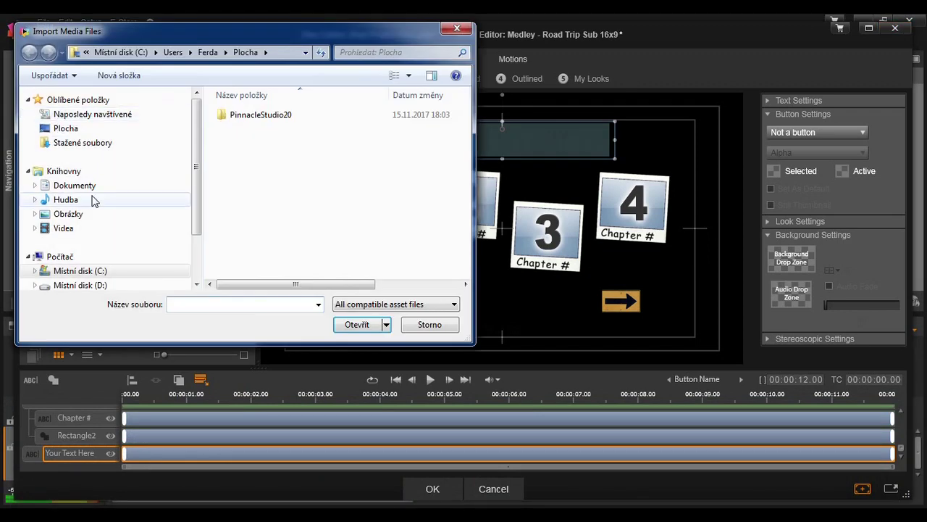
pyautogui.click(94, 272)
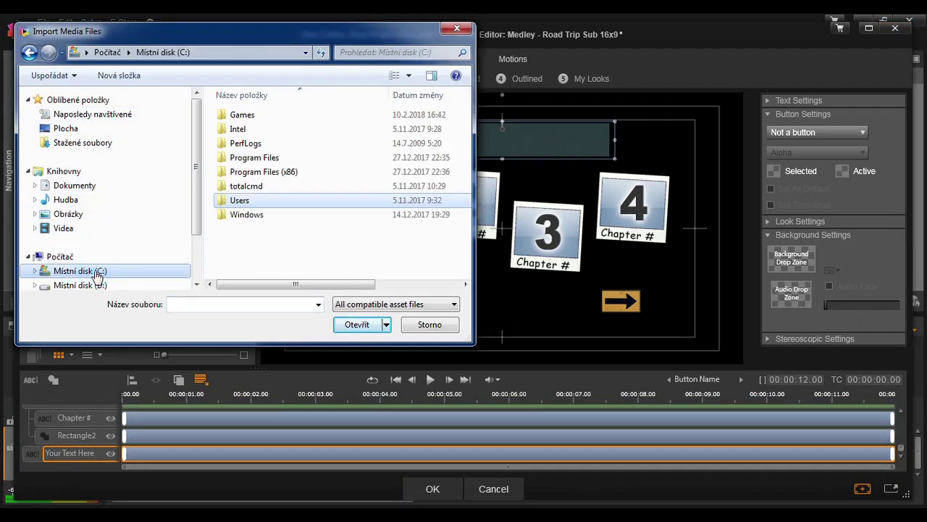
pyautogui.doubleClick(261, 202)
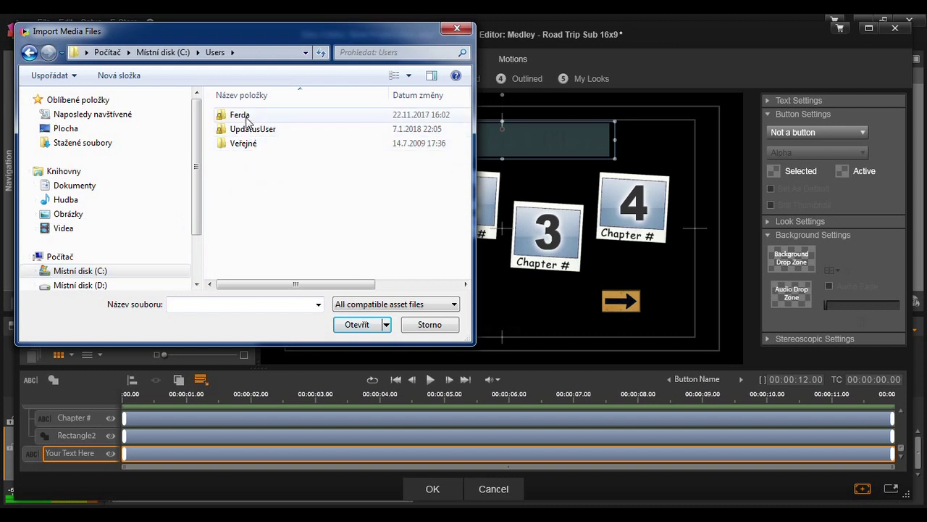
pyautogui.doubleClick(241, 115)
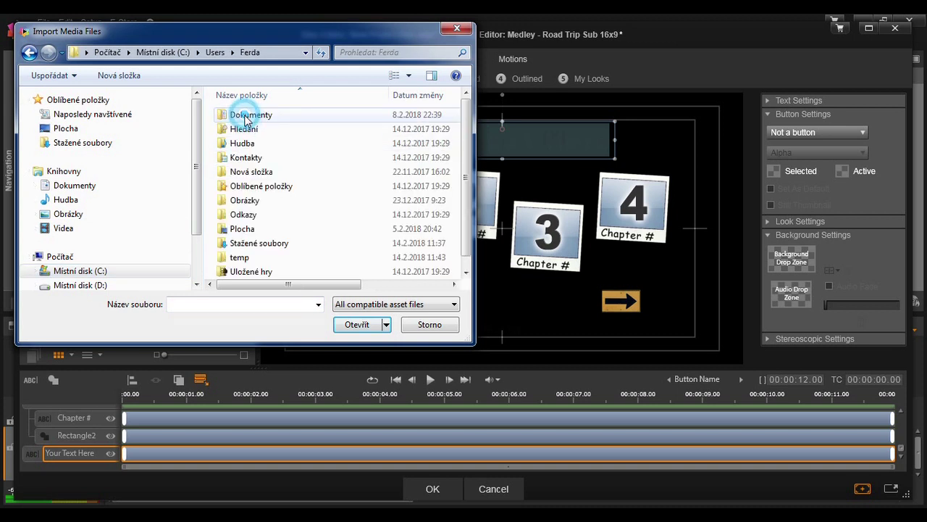
pyautogui.doubleClick(270, 243)
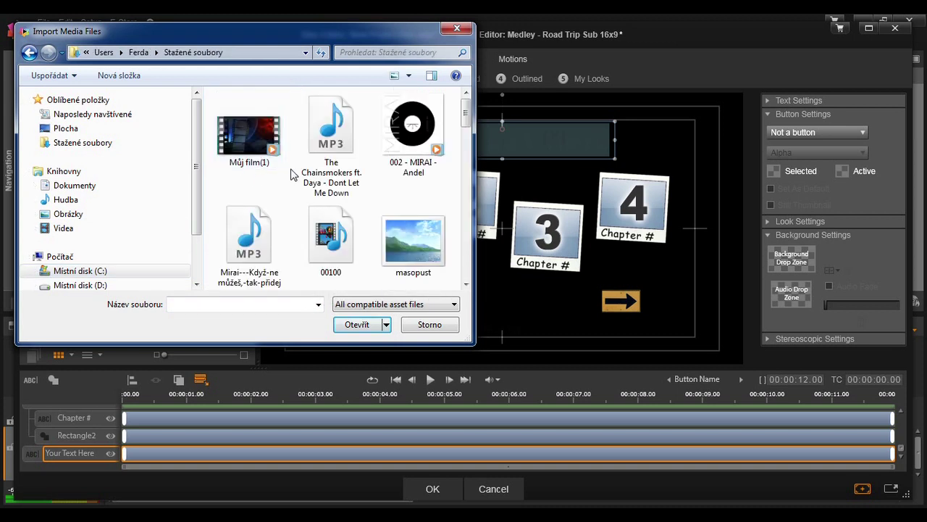
pyautogui.moveTo(316, 31); pyautogui.dragTo(514, 47)
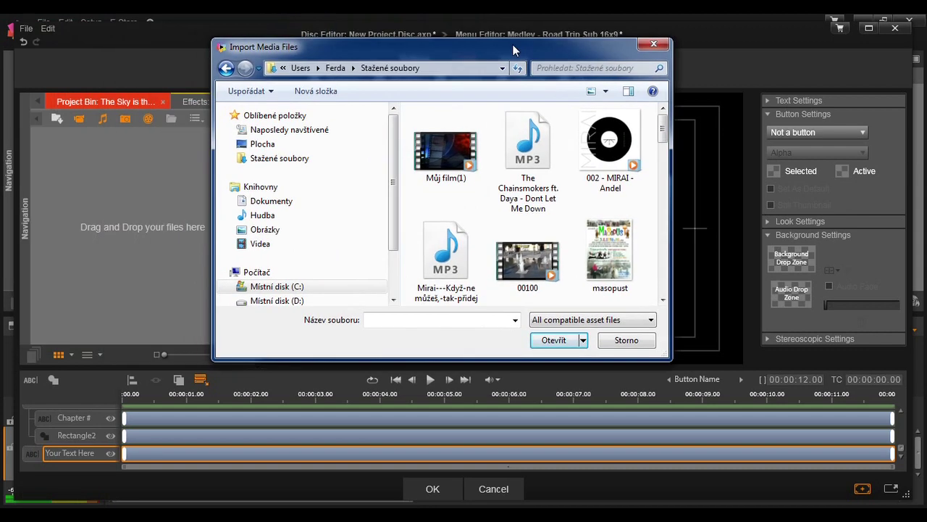
pyautogui.moveTo(451, 152); pyautogui.dragTo(180, 204)
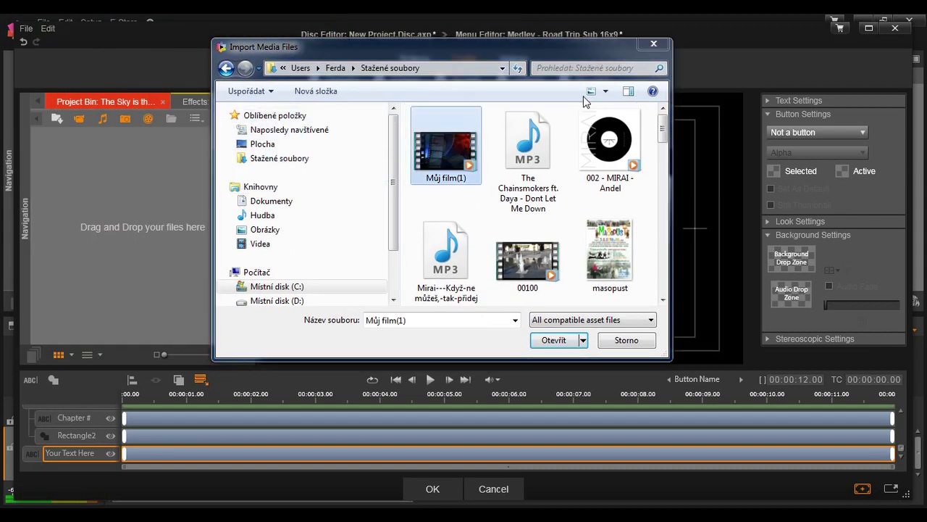
pyautogui.click(654, 45)
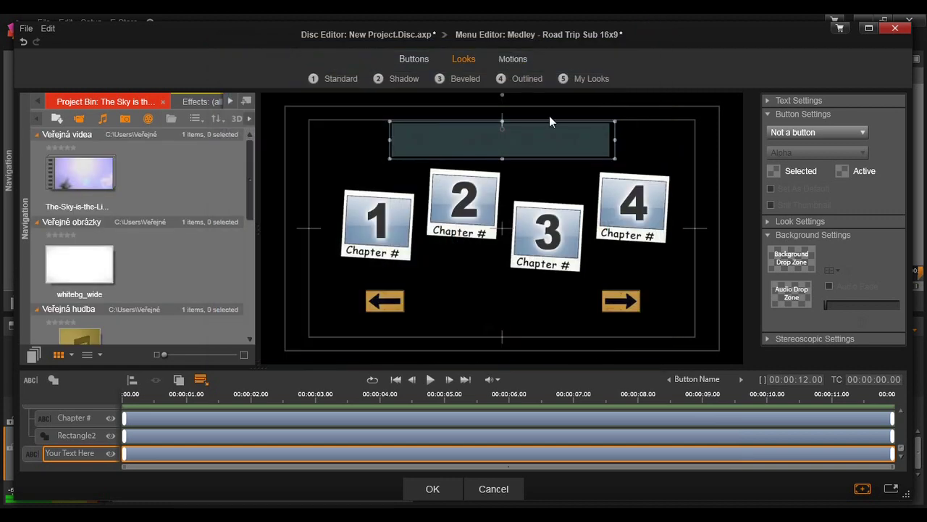
# Step: Set Můj film(1).mp4 from the project bin as the chapter submenu's background video
pyautogui.moveTo(248, 190); pyautogui.dragTo(251, 289)
pyautogui.moveTo(103, 173); pyautogui.dragTo(815, 255)
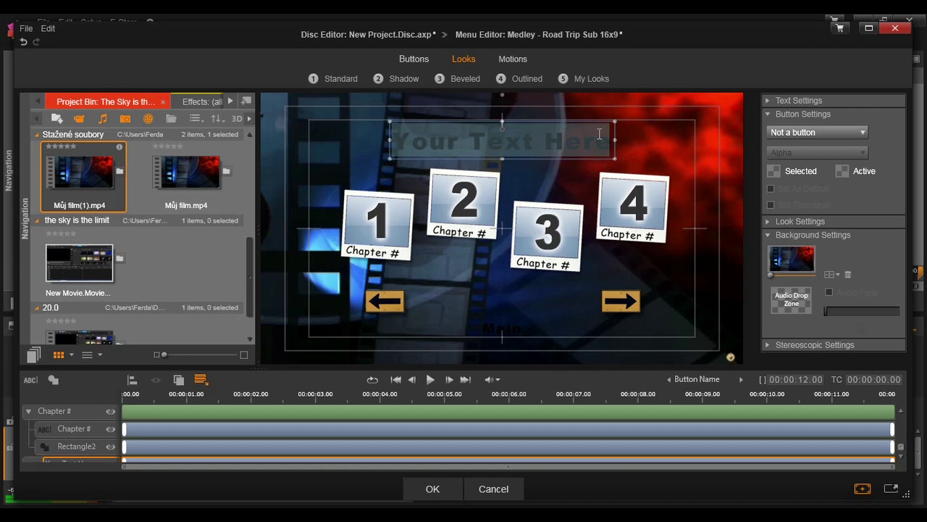
# Step: Replace the chapter submenu's title placeholder with the text "Výběr scén" and apply the menu edits
pyautogui.click(520, 141)
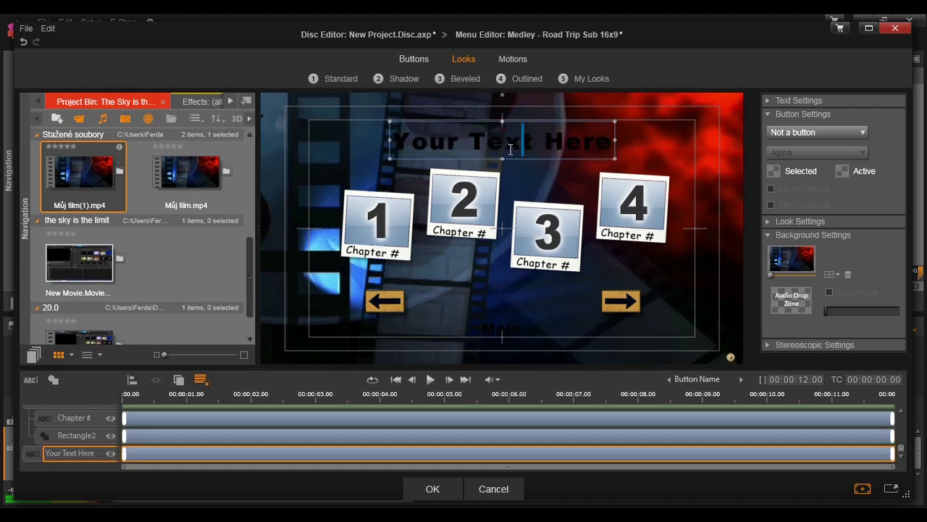
pyautogui.click(778, 101)
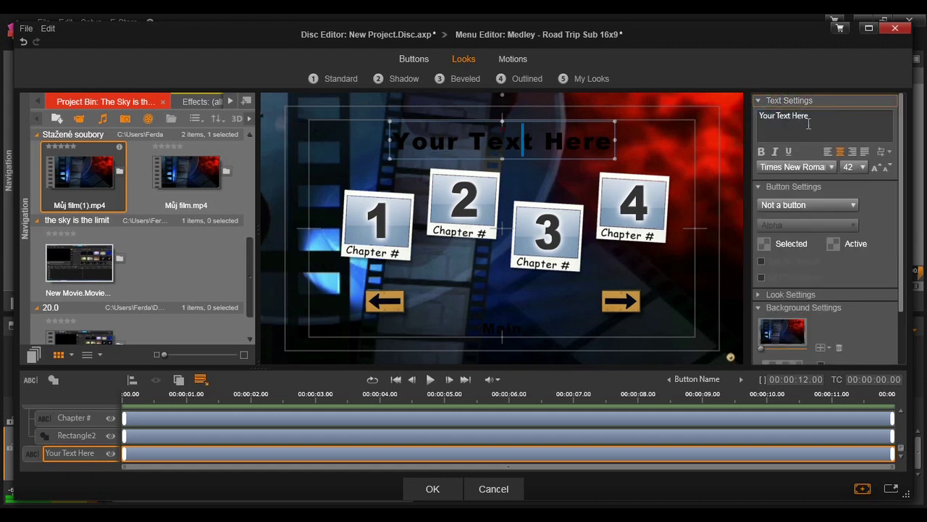
pyautogui.moveTo(818, 116); pyautogui.dragTo(743, 122)
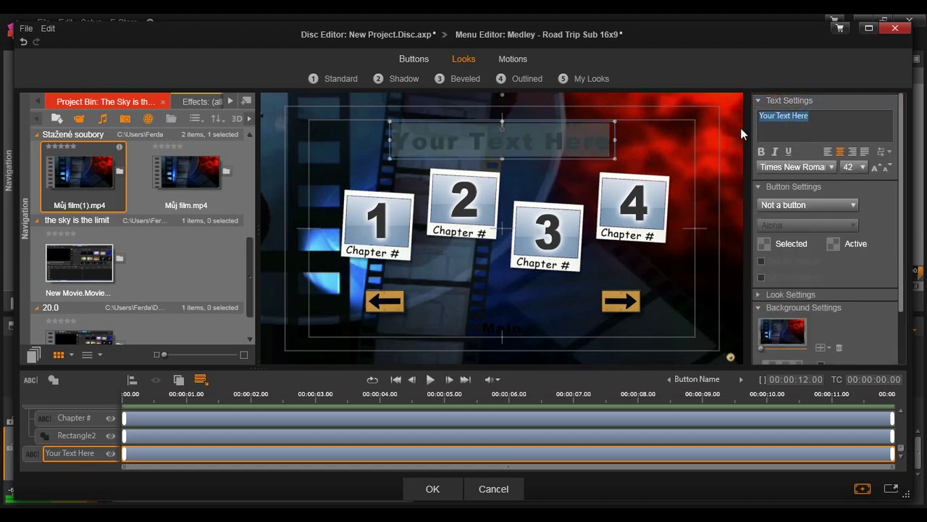
pyautogui.write('Výběr')
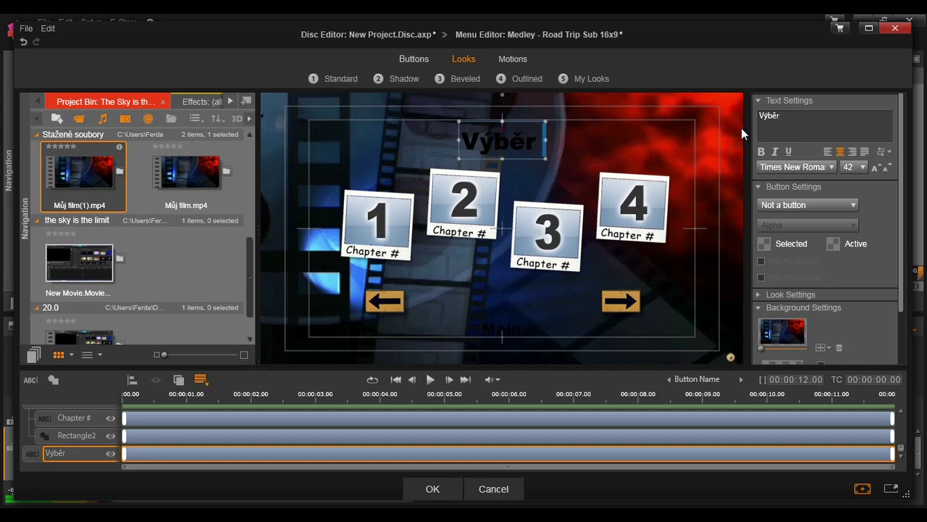
pyautogui.write(' scén')
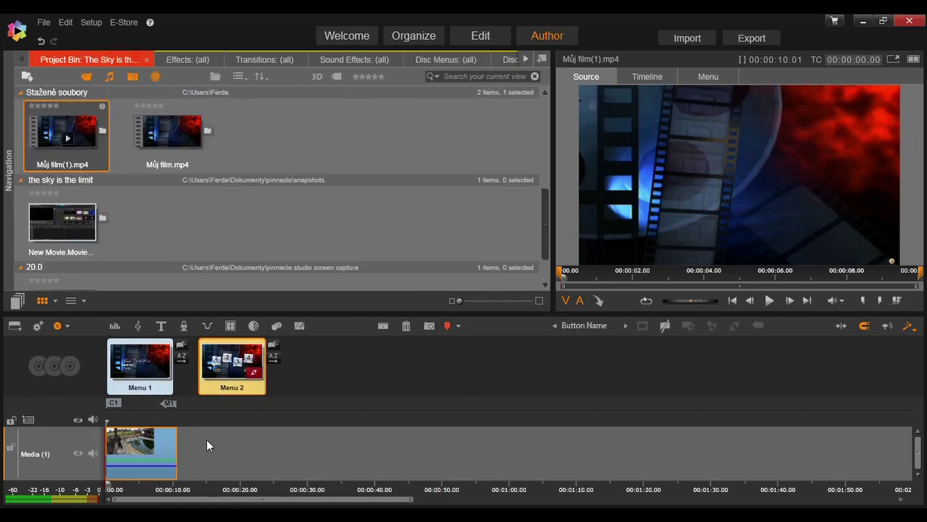
# Step: Link the scene selection button in Menu 1 to Menu 2
pyautogui.click(228, 381)
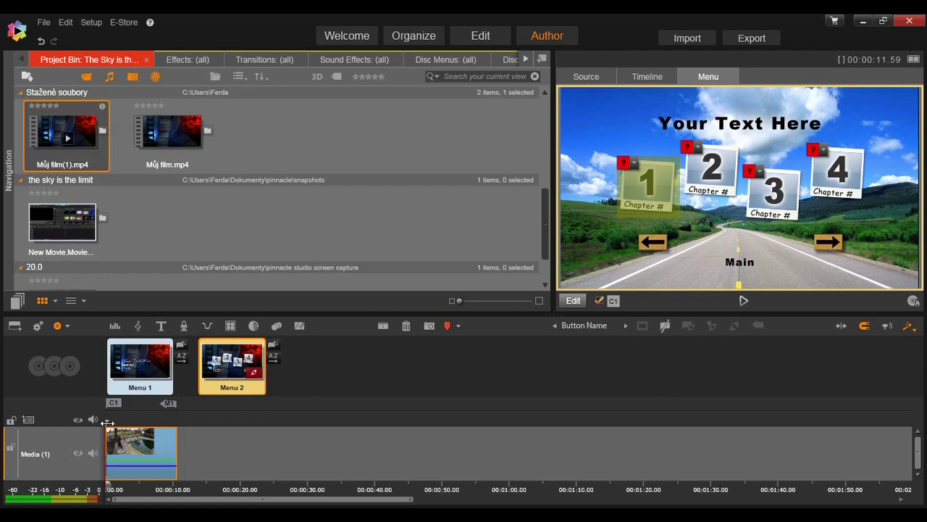
pyautogui.click(154, 368)
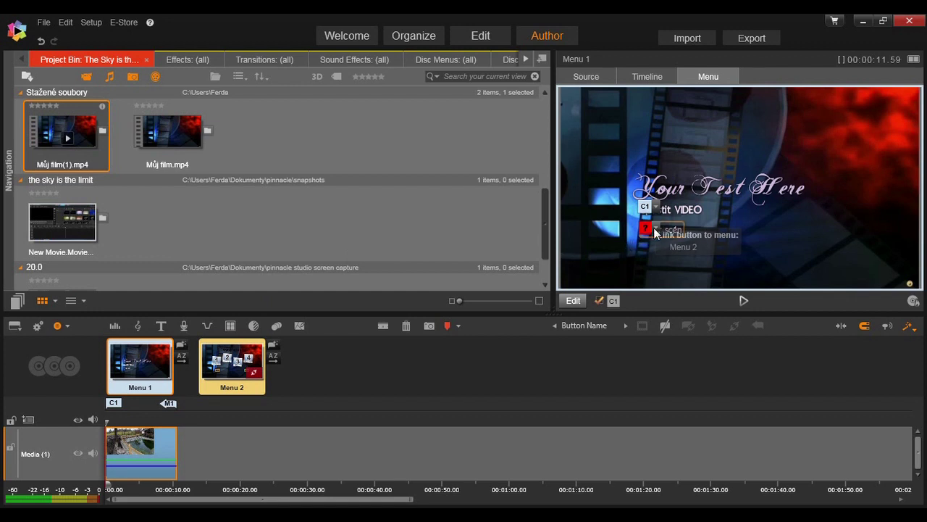
pyautogui.click(689, 244)
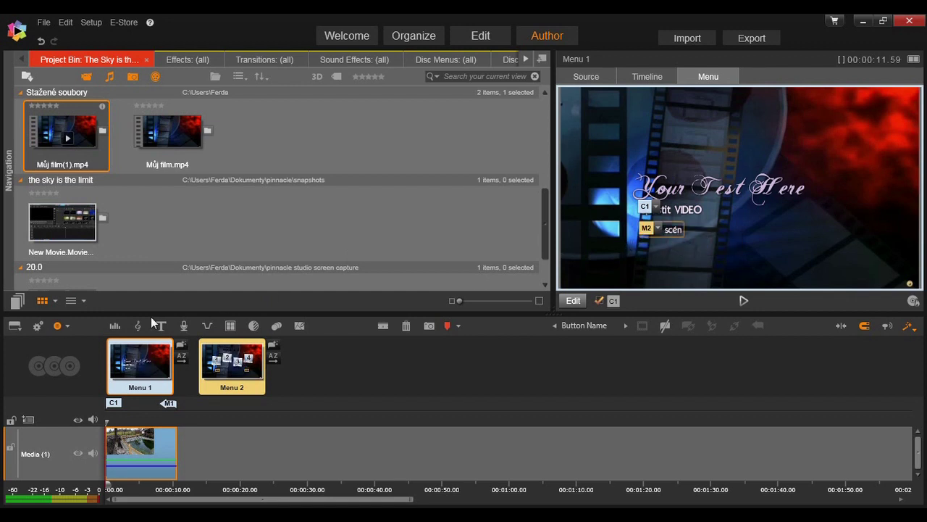
# Step: Link the first chapter button in Menu 2 to the start of the clip
pyautogui.click(248, 371)
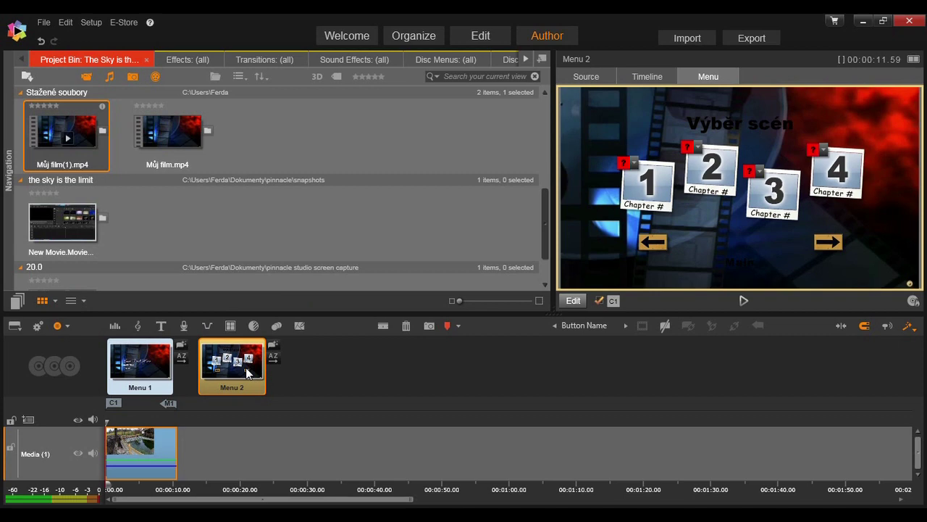
pyautogui.click(663, 186)
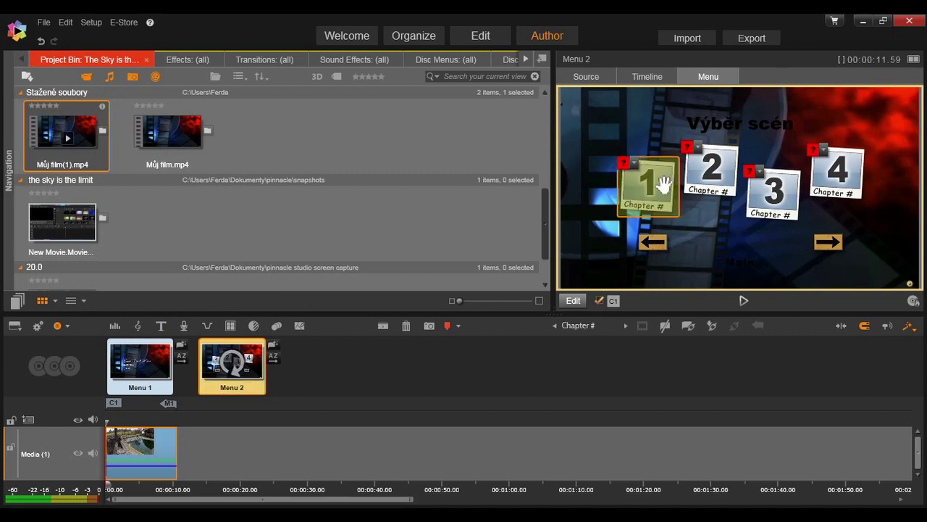
pyautogui.click(683, 328)
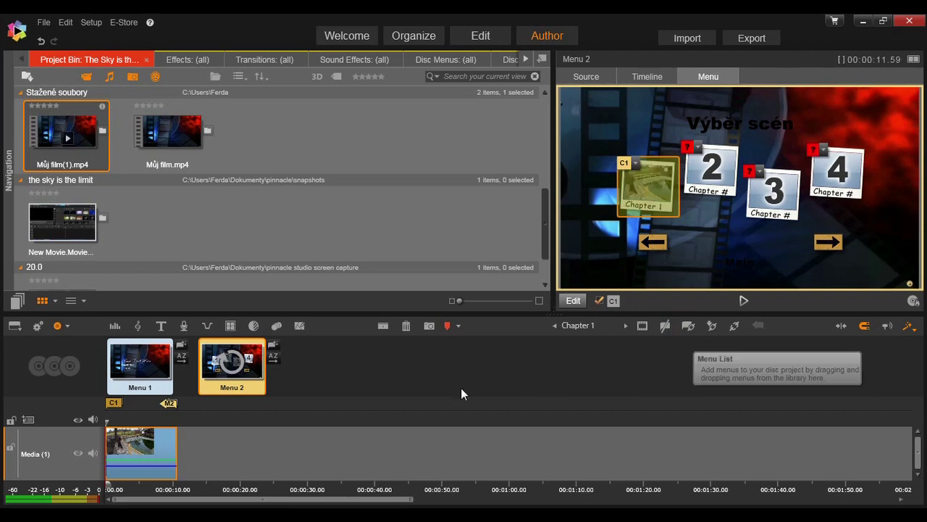
# Step: Link the second chapter button in Menu 2 to the clip at timecode 00:00:02.31
pyautogui.moveTo(107, 421); pyautogui.dragTo(122, 421)
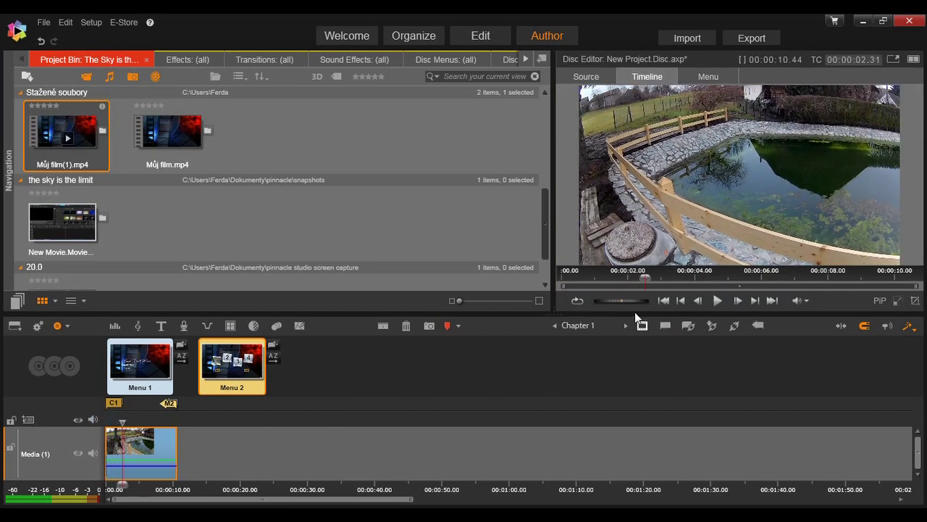
pyautogui.click(625, 326)
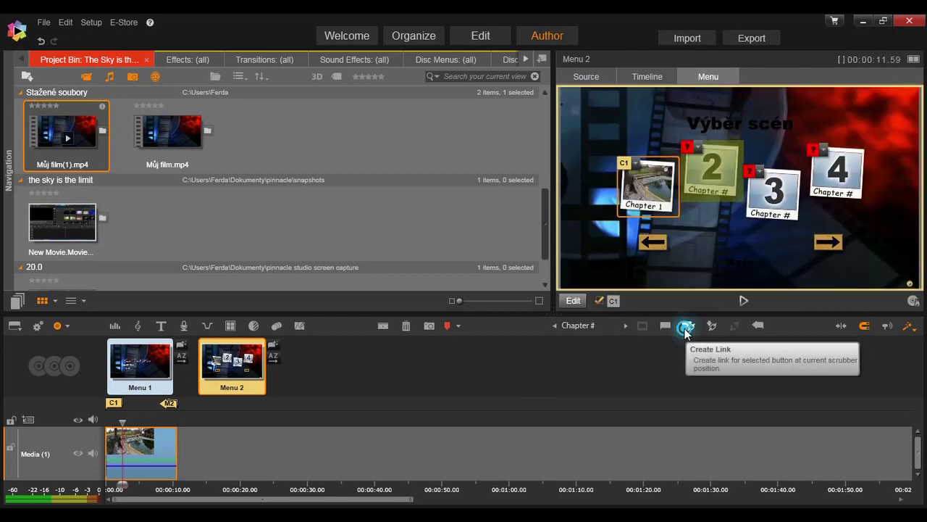
pyautogui.click(686, 328)
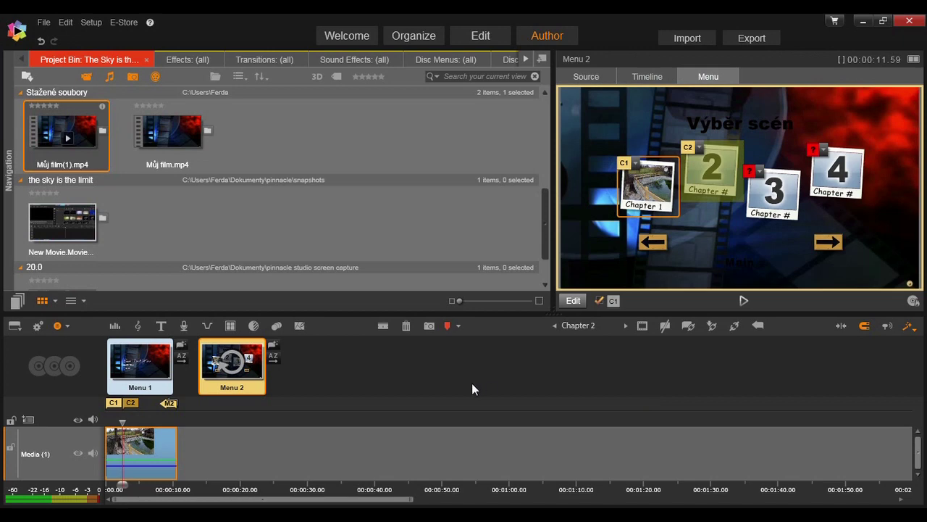
# Step: Link the third chapter button in Menu 2 to the clip at timecode 00:00:05.27
pyautogui.click(138, 422)
pyautogui.moveTo(138, 422); pyautogui.dragTo(142, 422)
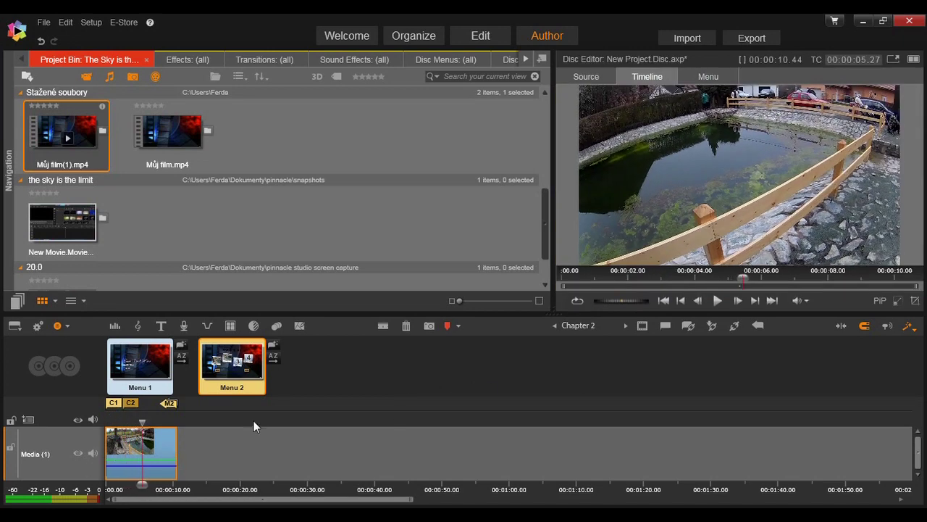
pyautogui.click(626, 325)
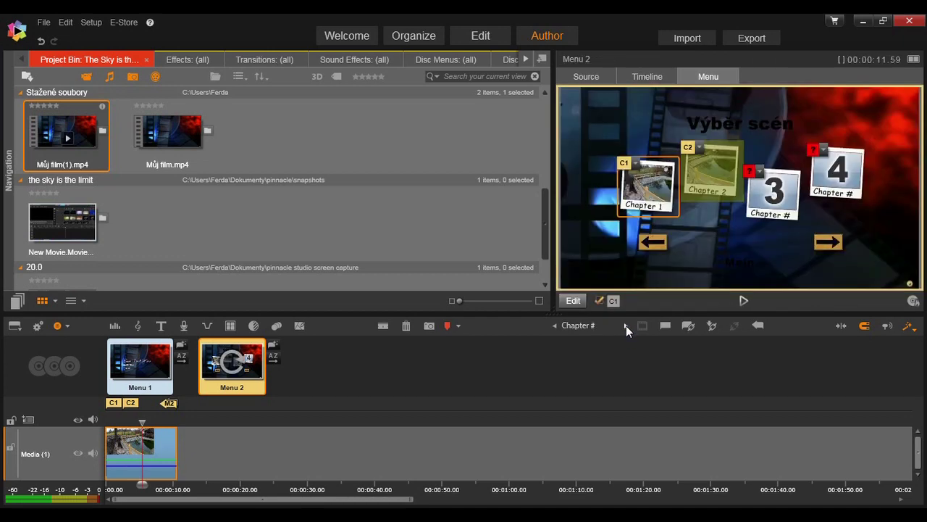
pyautogui.click(689, 323)
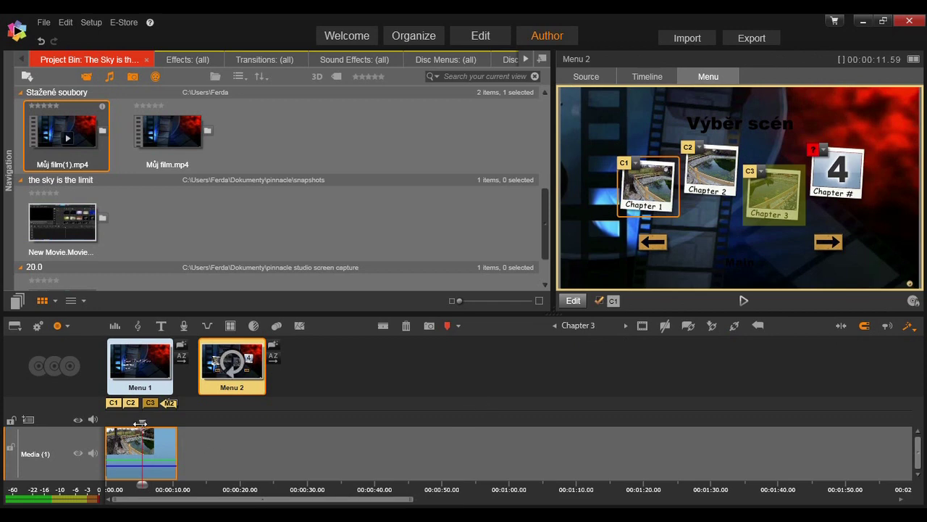
# Step: Link the fourth chapter button in Menu 2 to the clip at timecode 00:00:08.28
pyautogui.moveTo(142, 424); pyautogui.dragTo(162, 425)
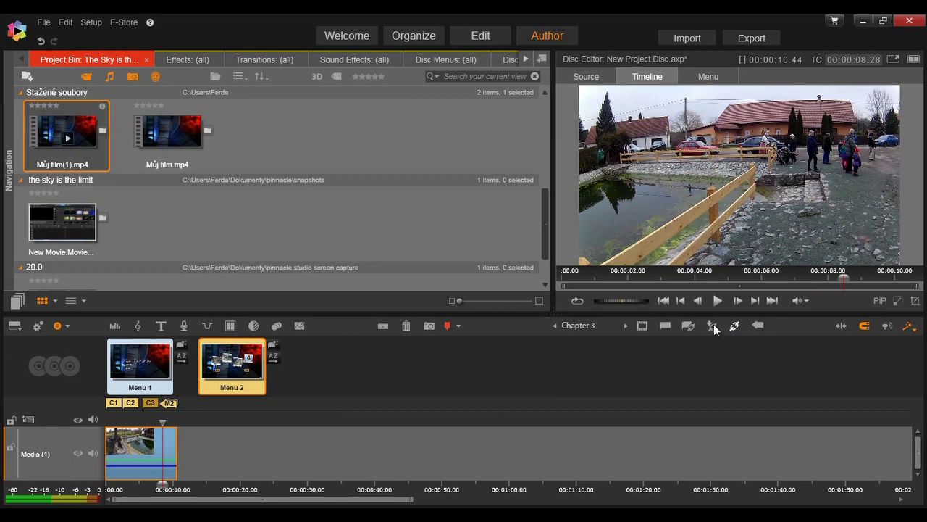
pyautogui.click(625, 328)
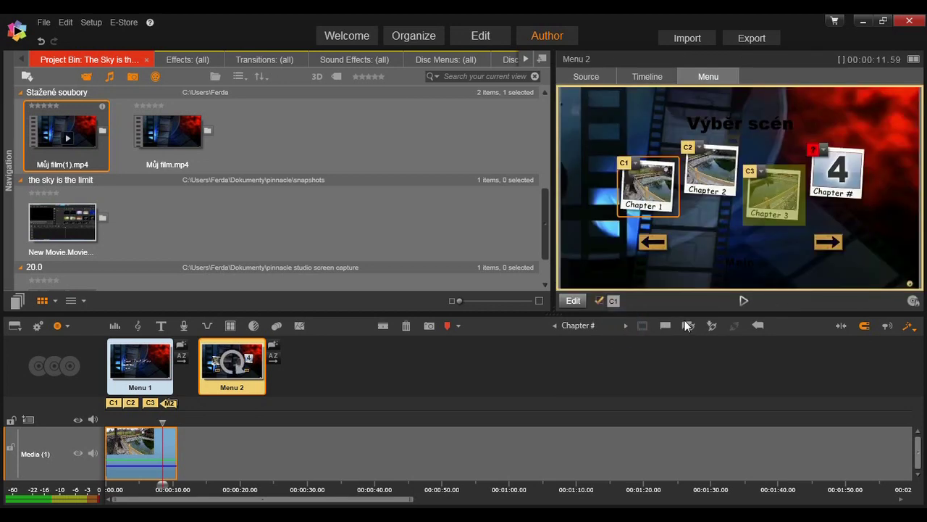
pyautogui.click(688, 326)
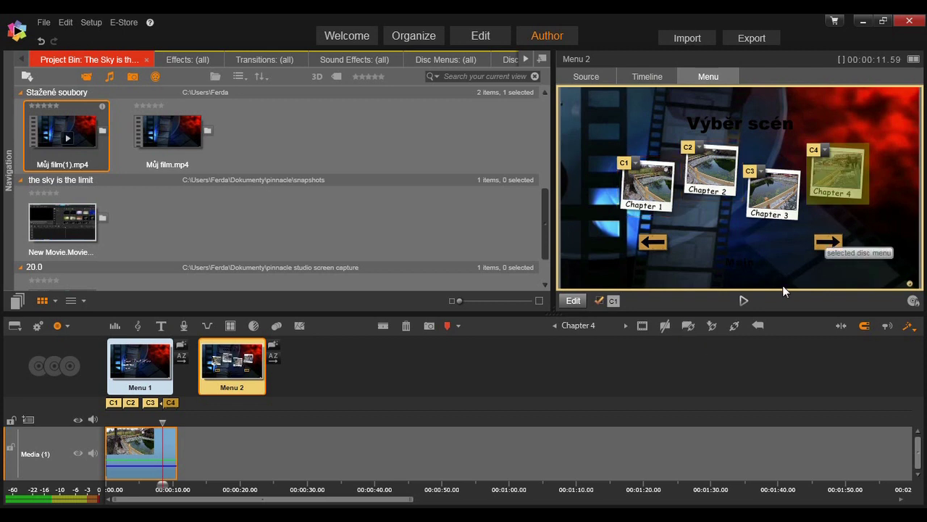
# Step: Rename the third chapter button to "Rybníček" and show Menu 2 in the preview
pyautogui.click(592, 326)
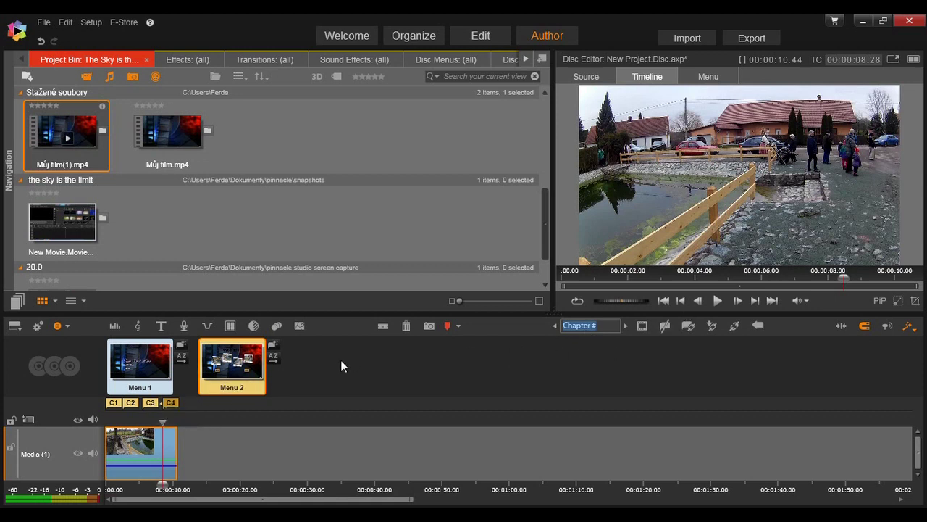
pyautogui.click(151, 404)
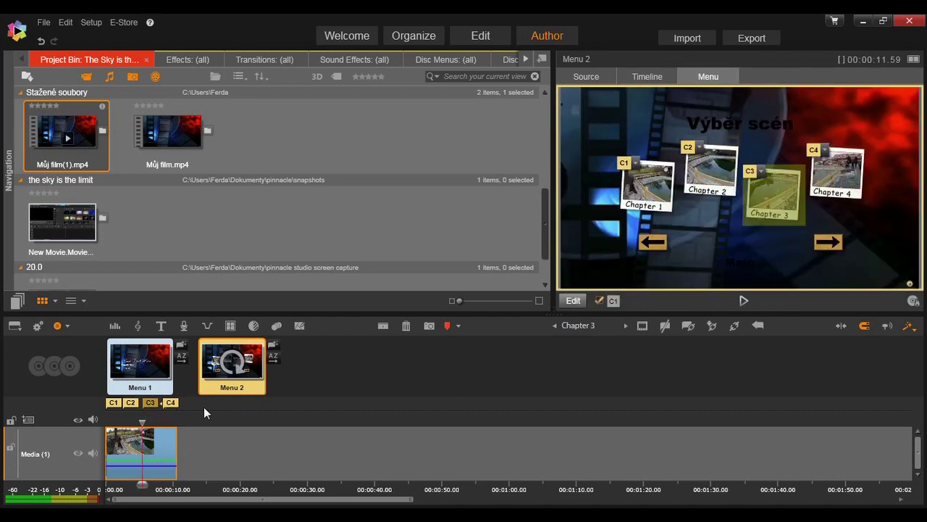
pyautogui.click(588, 329)
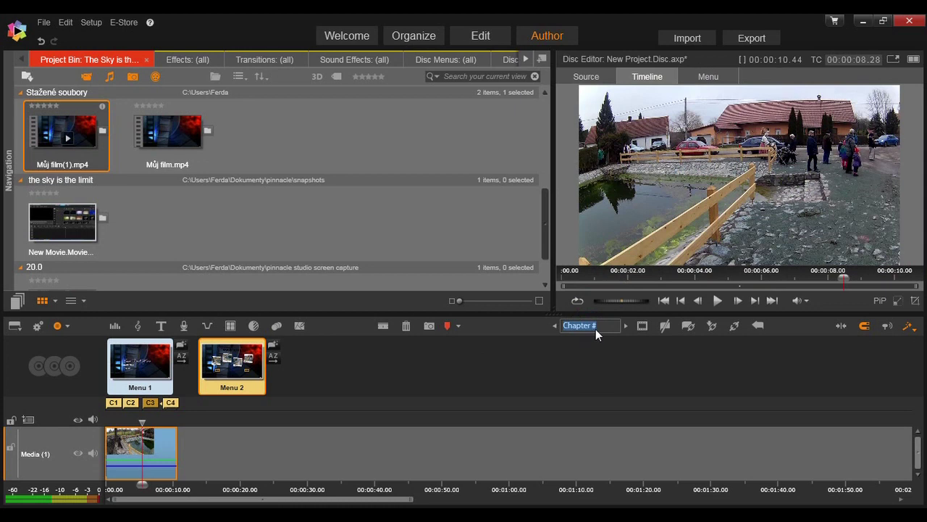
pyautogui.write('Ryv')
pyautogui.press('Return')
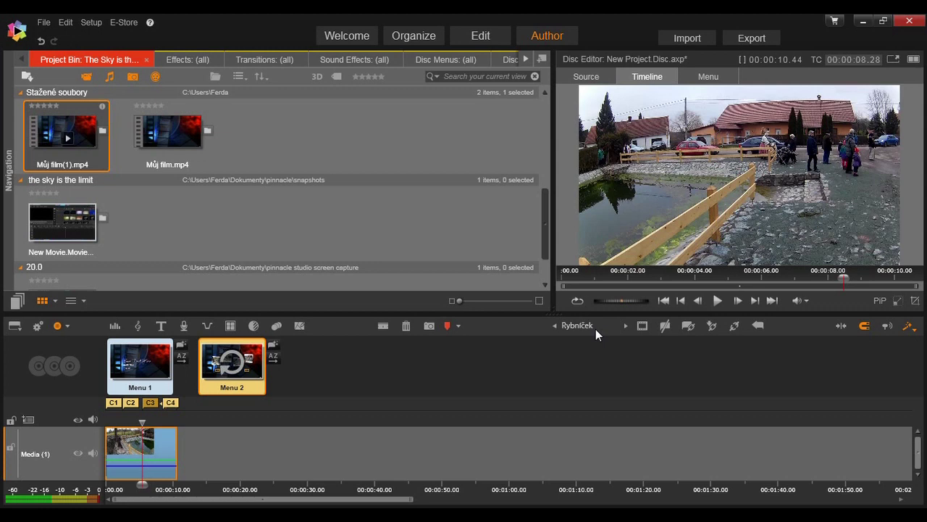
pyautogui.click(257, 368)
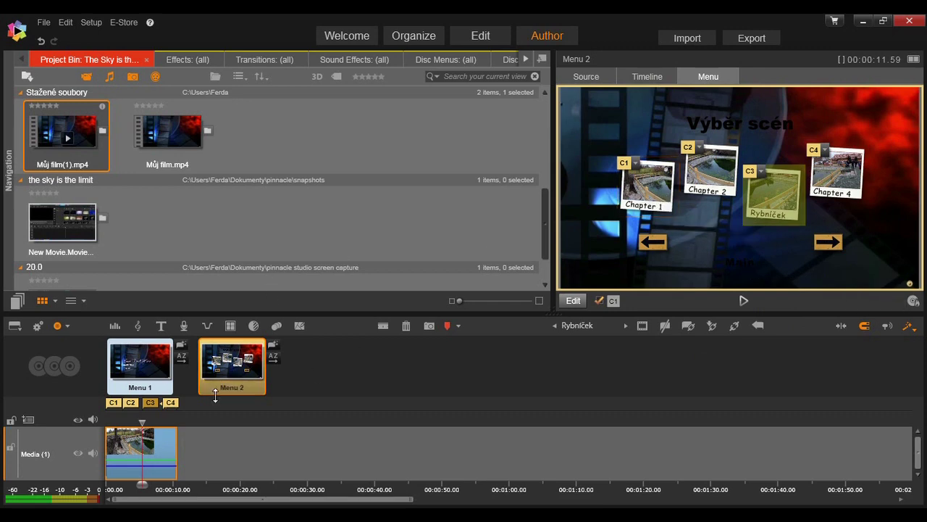
pyautogui.click(135, 433)
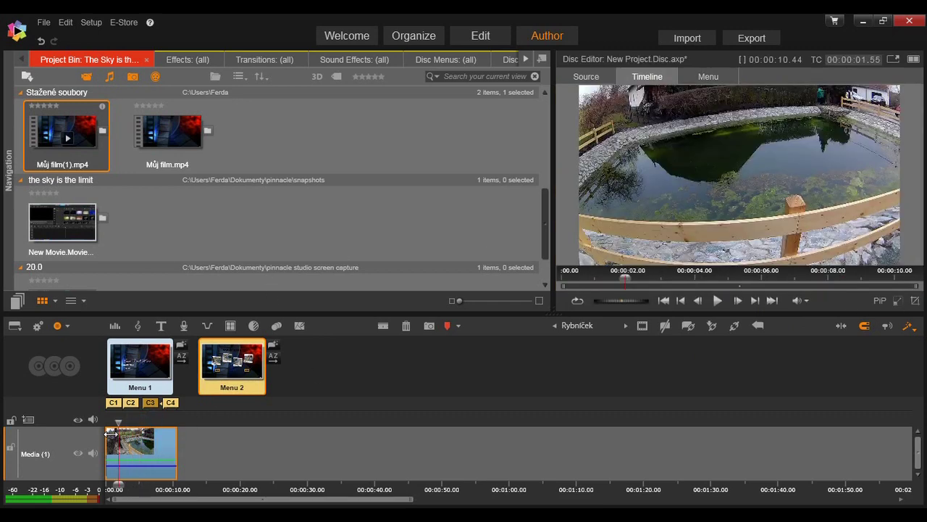
pyautogui.moveTo(162, 443); pyautogui.dragTo(219, 471)
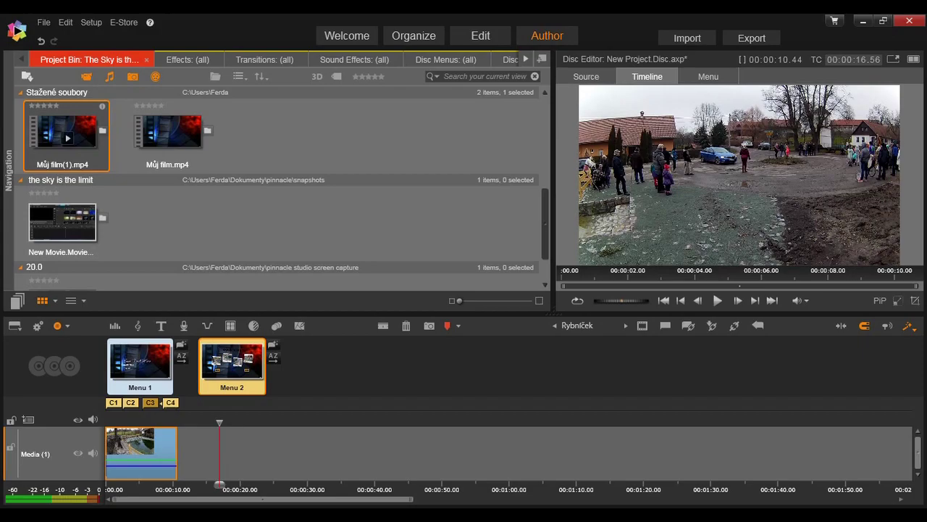